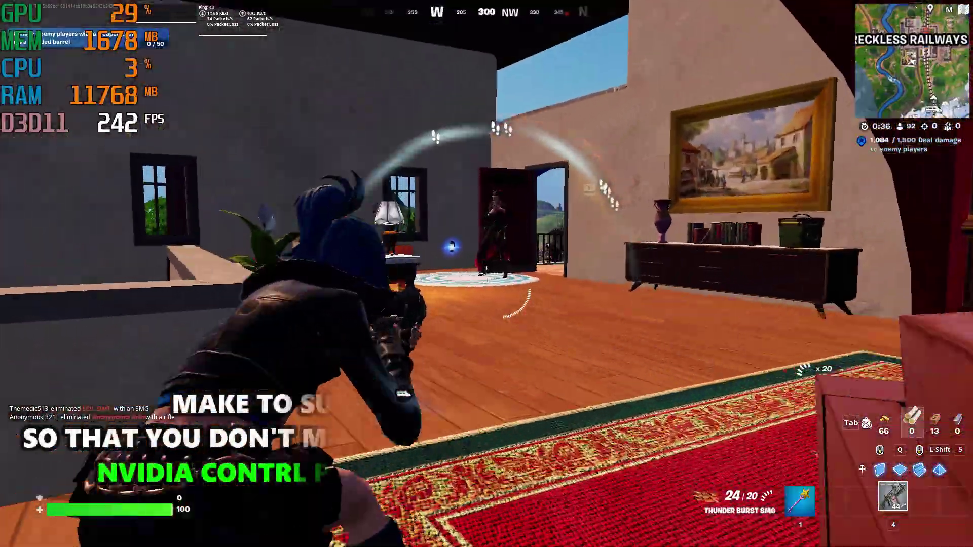
- Fire the SMG at the enemies in the house, then switch to the pickaxe and swing it
{"action": "left_click", "coordinate": [486, 274]}
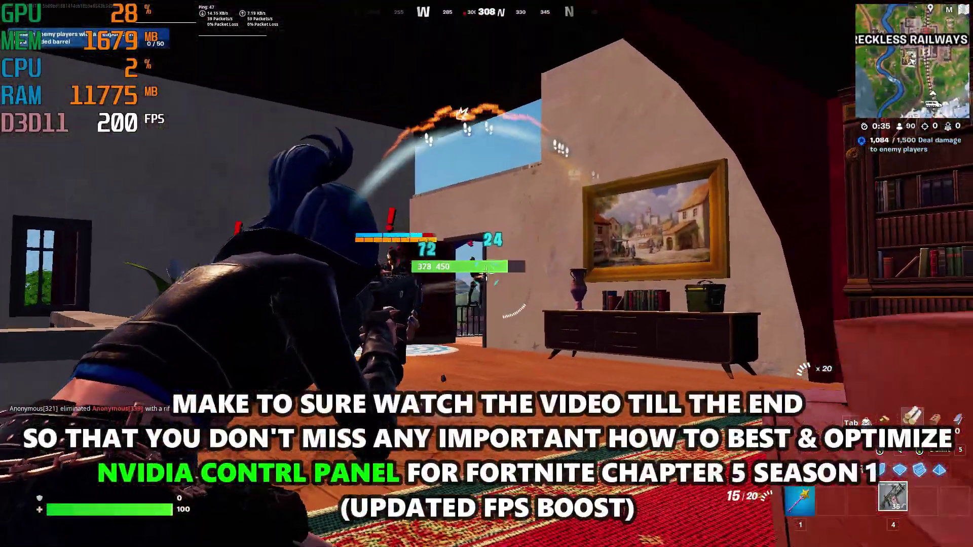
{"action": "left_click", "coordinate": [486, 273]}
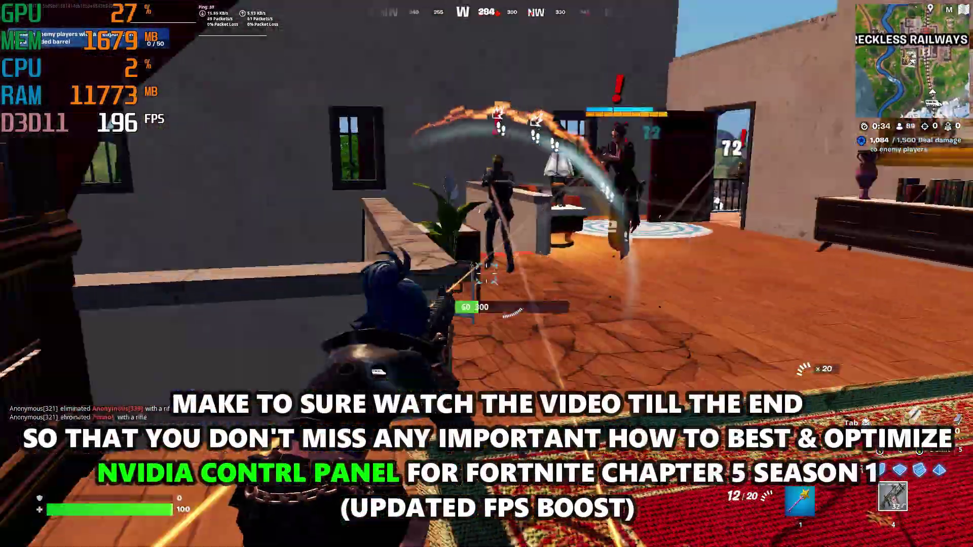
{"action": "key", "text": "1"}
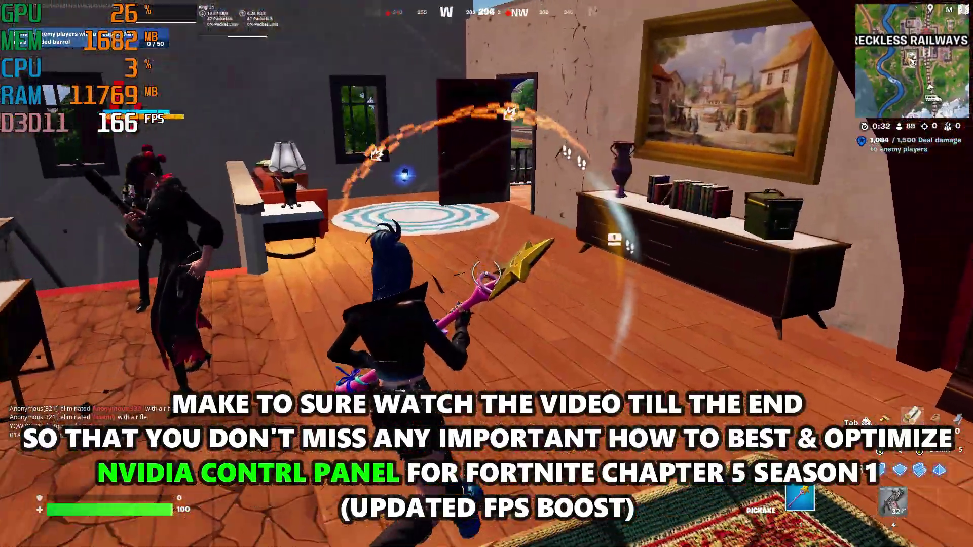
{"action": "left_click", "coordinate": [486, 273]}
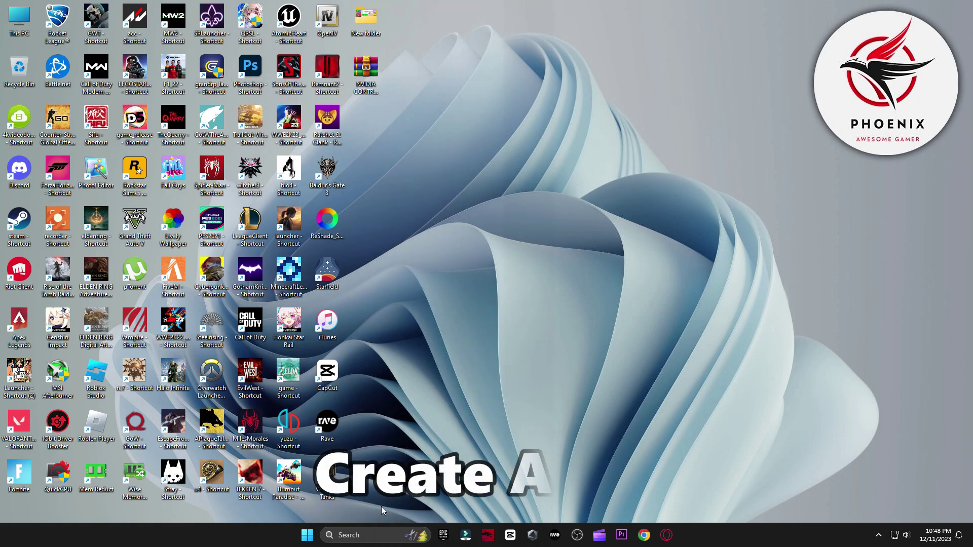
- Search 'create' to open System Properties' restore point settings, and reposition the window
{"action": "left_click", "coordinate": [364, 535]}
{"action": "type", "text": "create"}
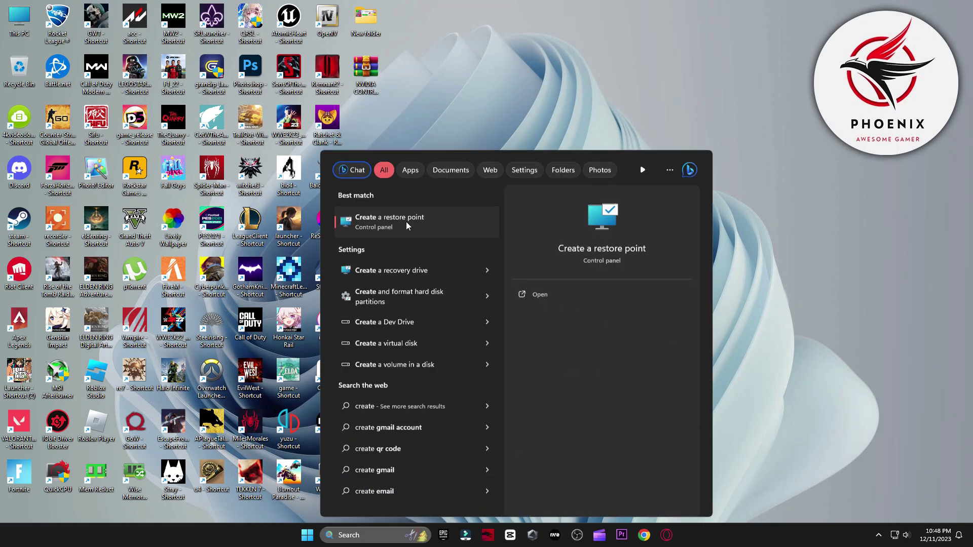
{"action": "left_click", "coordinate": [406, 221]}
{"action": "left_click_drag", "start_coordinate": [225, 154], "coordinate": [607, 101]}
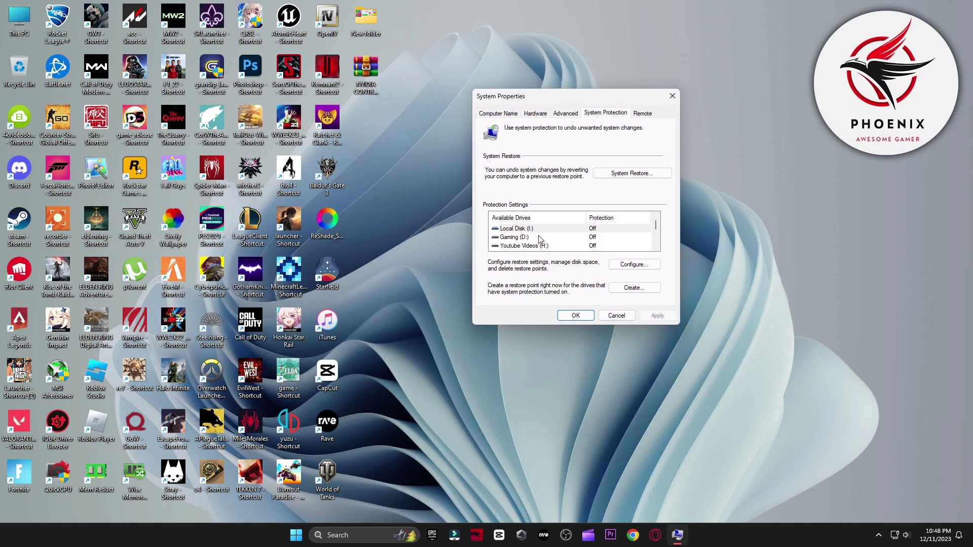
- Confirm protection for Local Disk (C:), then create a restore point named 'backup'
{"action": "left_click", "coordinate": [636, 265]}
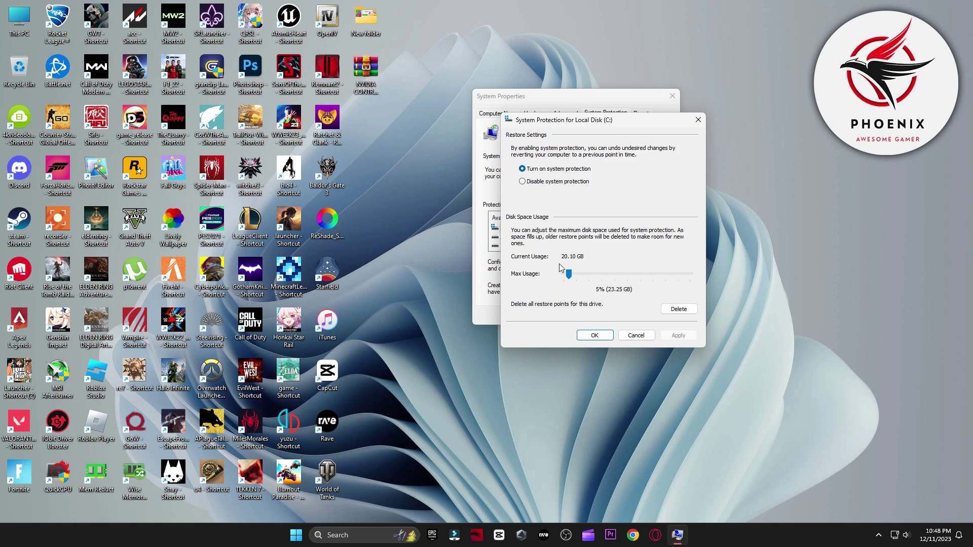
{"action": "left_click", "coordinate": [591, 335]}
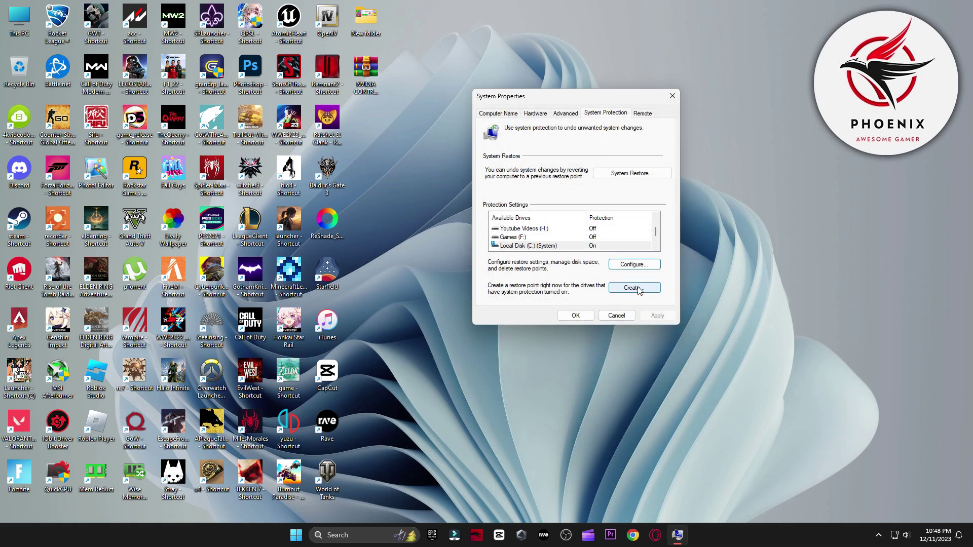
{"action": "left_click", "coordinate": [634, 288]}
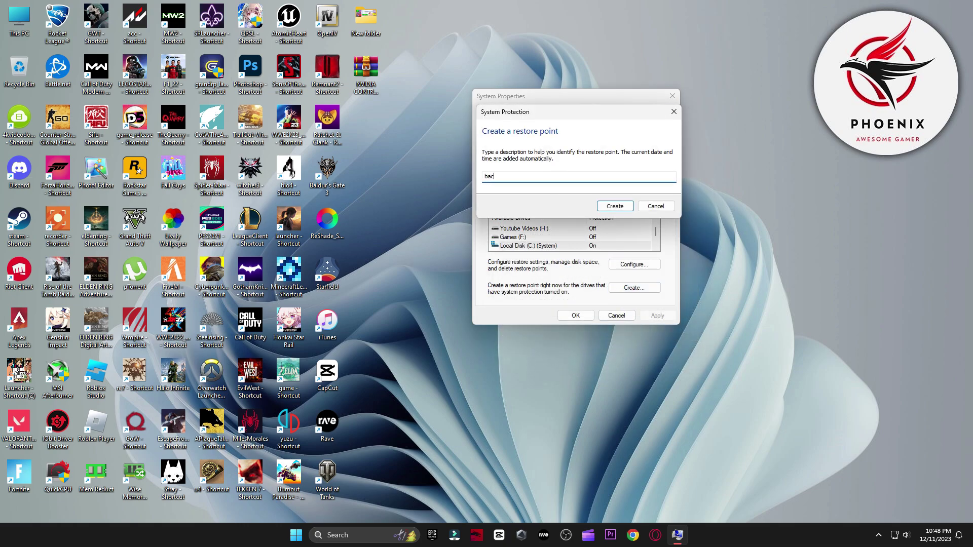
{"action": "left_click", "coordinate": [599, 207]}
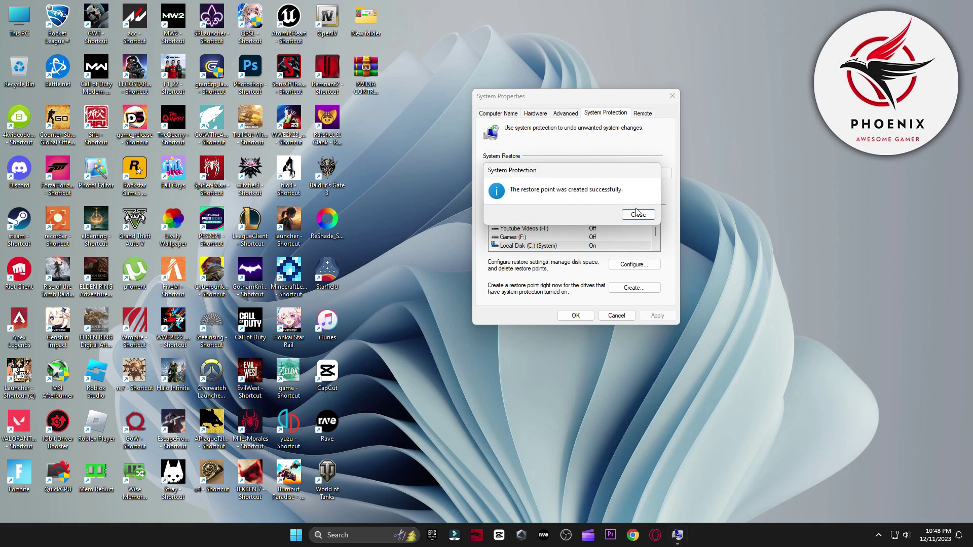
{"action": "left_click", "coordinate": [637, 214]}
{"action": "left_click", "coordinate": [576, 315]}
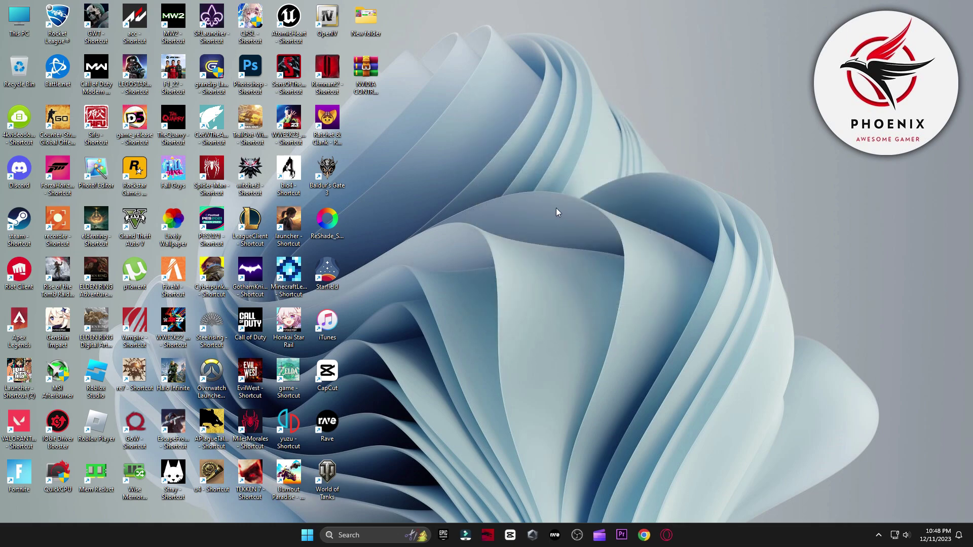
- Extract the NVIDIA optimize pack archive with WinRAR into a folder beside it
{"action": "left_click_drag", "start_coordinate": [375, 87], "coordinate": [567, 188]}
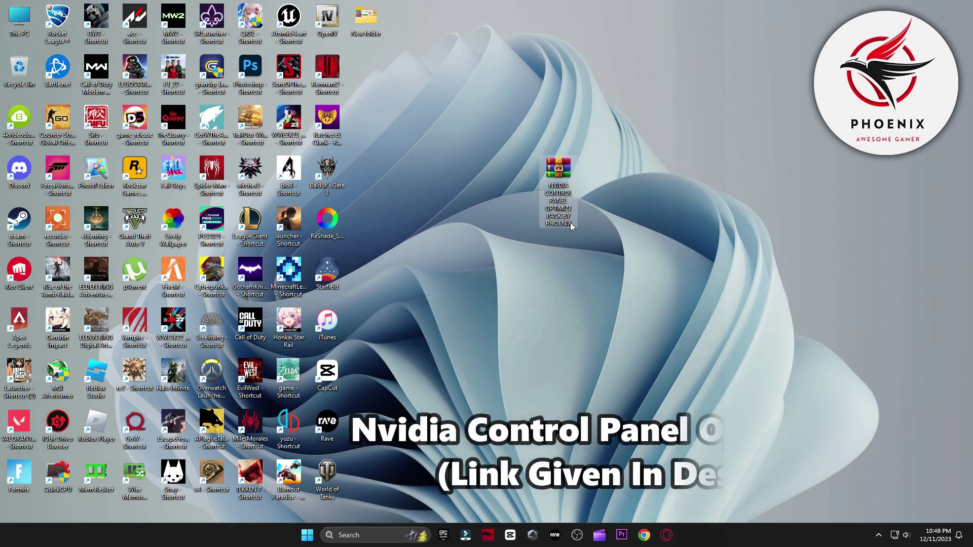
{"action": "right_click", "coordinate": [552, 187]}
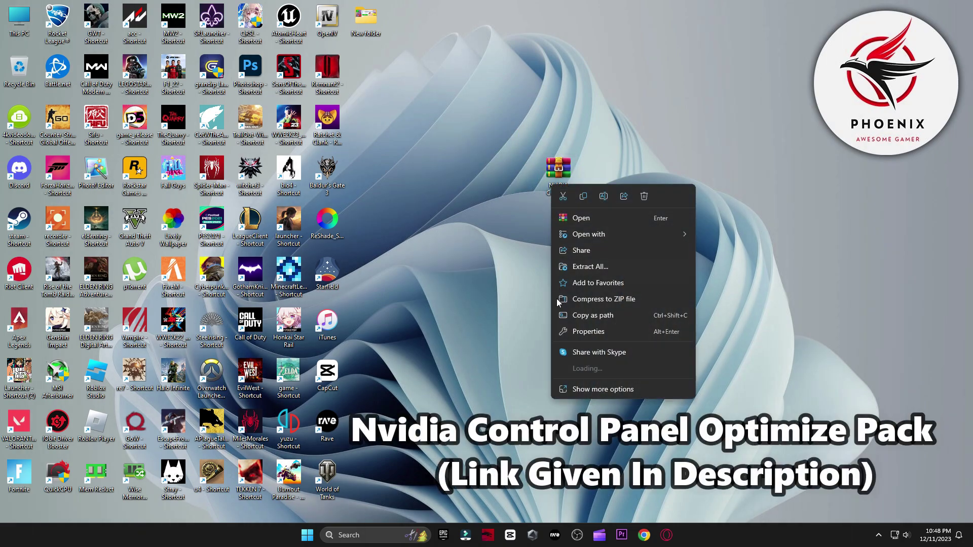
{"action": "mouse_move", "coordinate": [576, 367]}
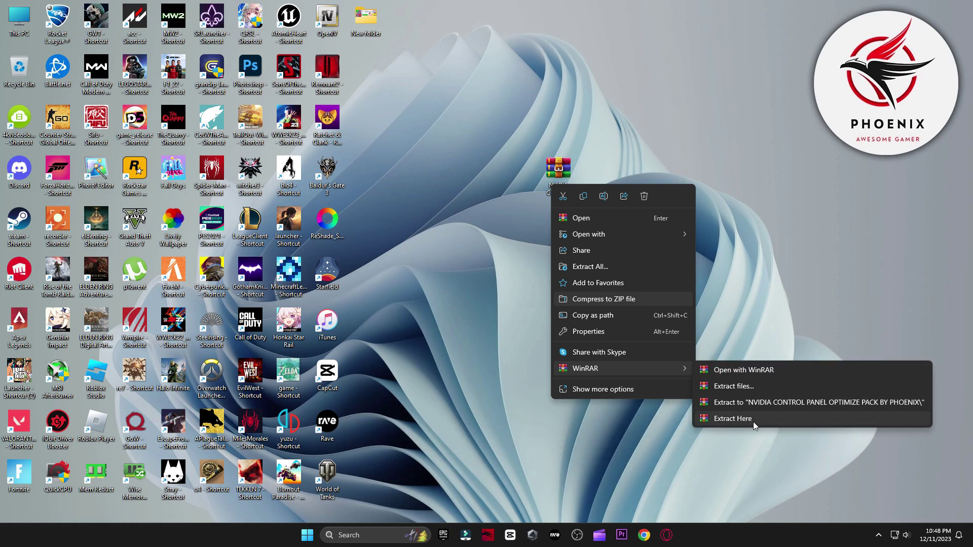
{"action": "left_click", "coordinate": [753, 421]}
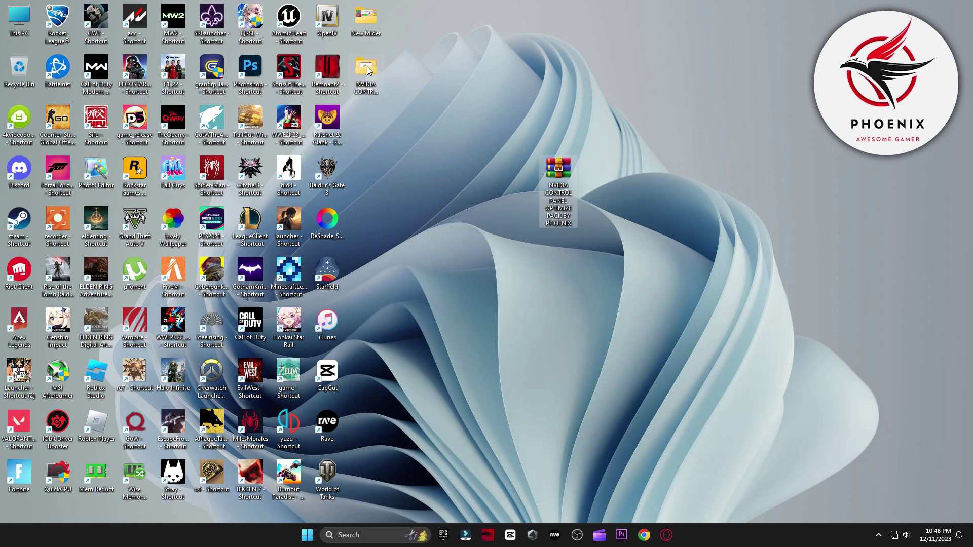
{"action": "left_click_drag", "start_coordinate": [368, 71], "coordinate": [522, 173]}
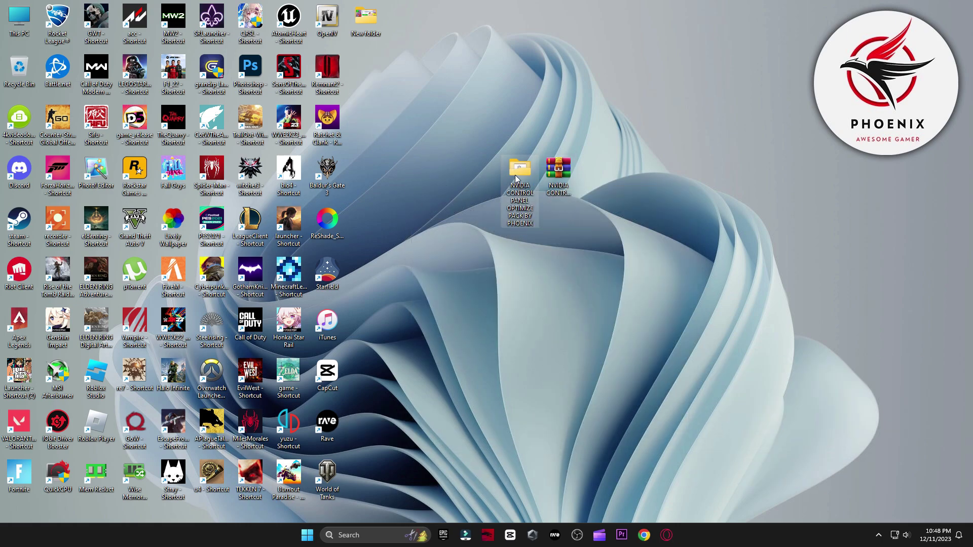
- Open the extracted INSTALL NVIDIA DRIVERS folder and launch the NVIDIA DRIVERS shortcut
{"action": "double_click", "coordinate": [522, 229]}
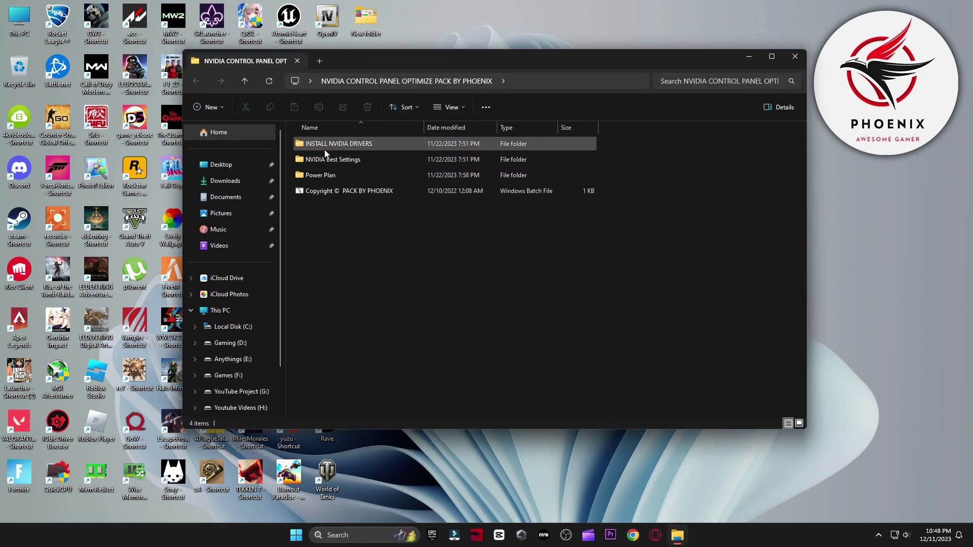
{"action": "double_click", "coordinate": [349, 146]}
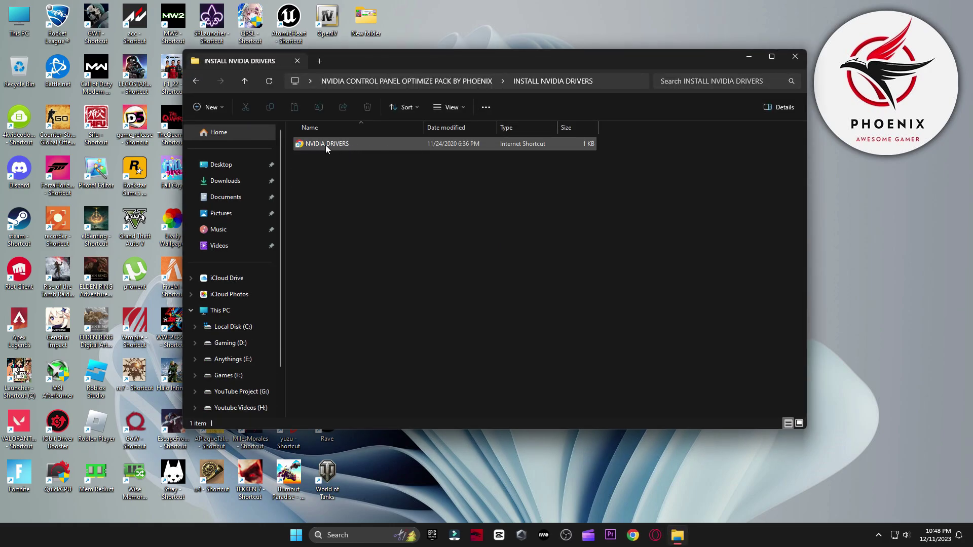
{"action": "double_click", "coordinate": [327, 145]}
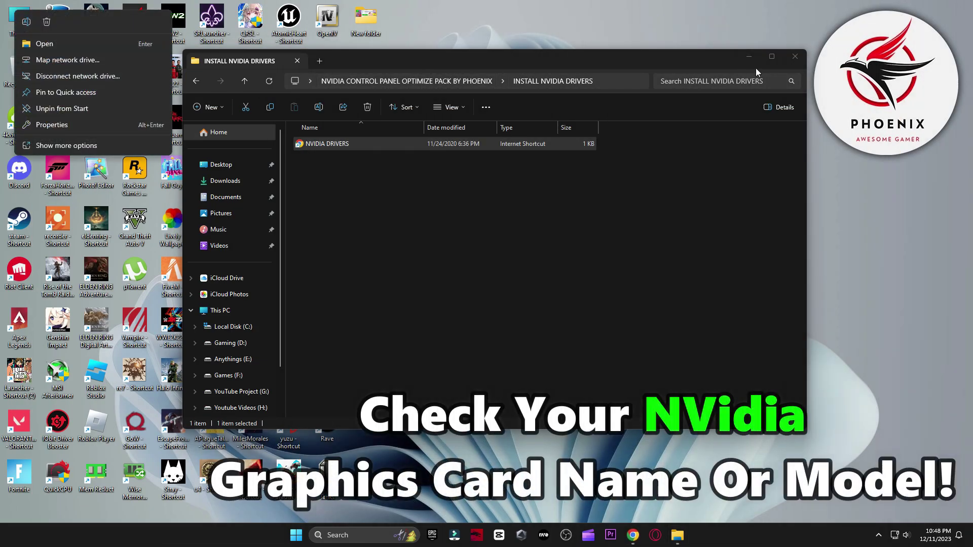
- View This PC's system information page, then close it
{"action": "left_click", "coordinate": [751, 59]}
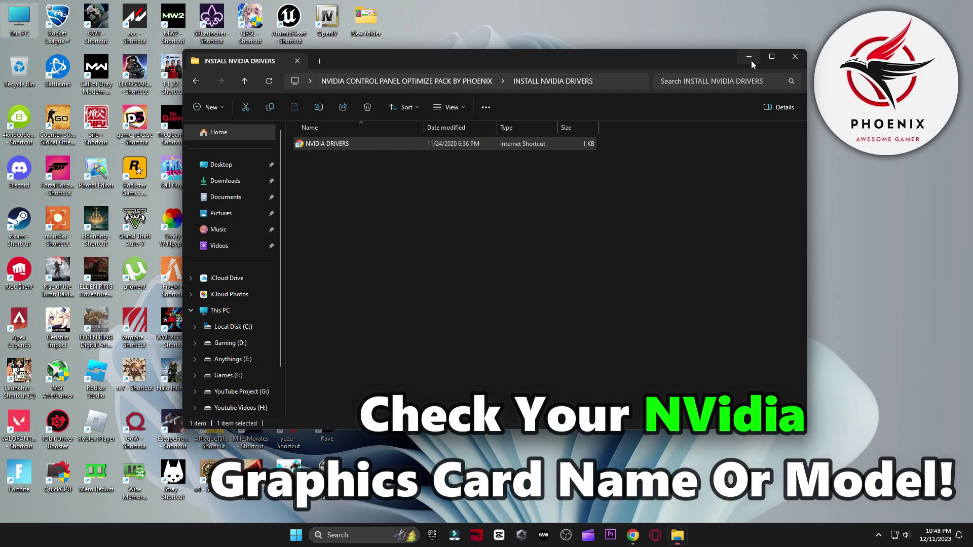
{"action": "right_click", "coordinate": [20, 11]}
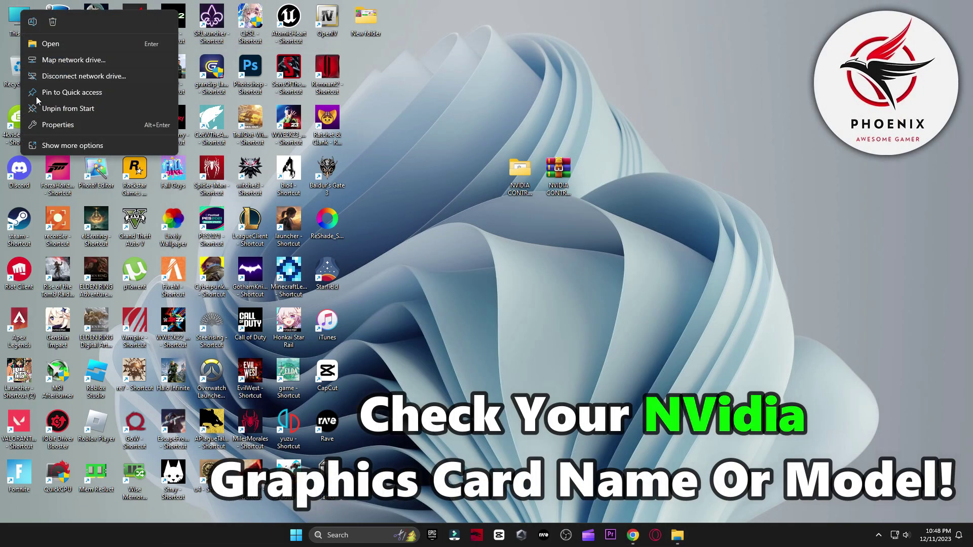
{"action": "left_click", "coordinate": [51, 127]}
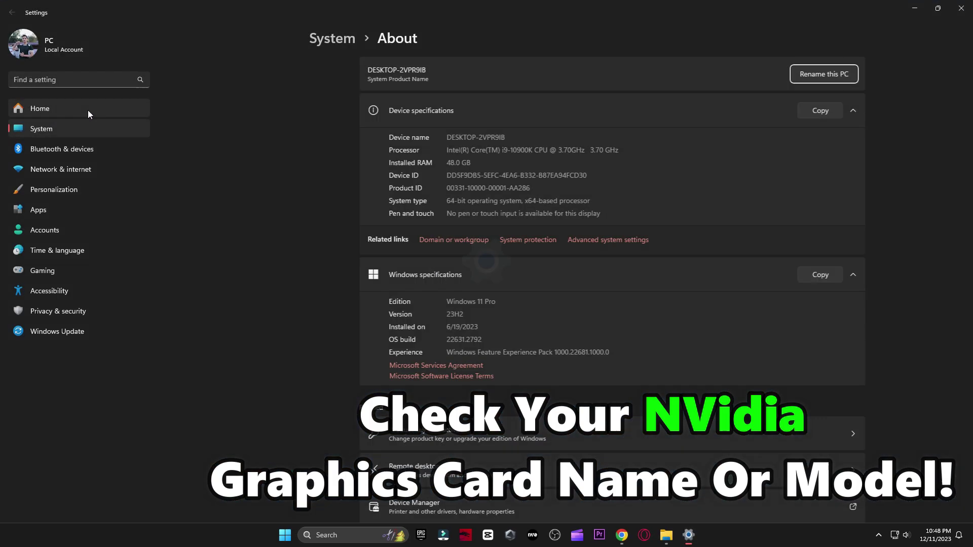
{"action": "left_click", "coordinate": [961, 8]}
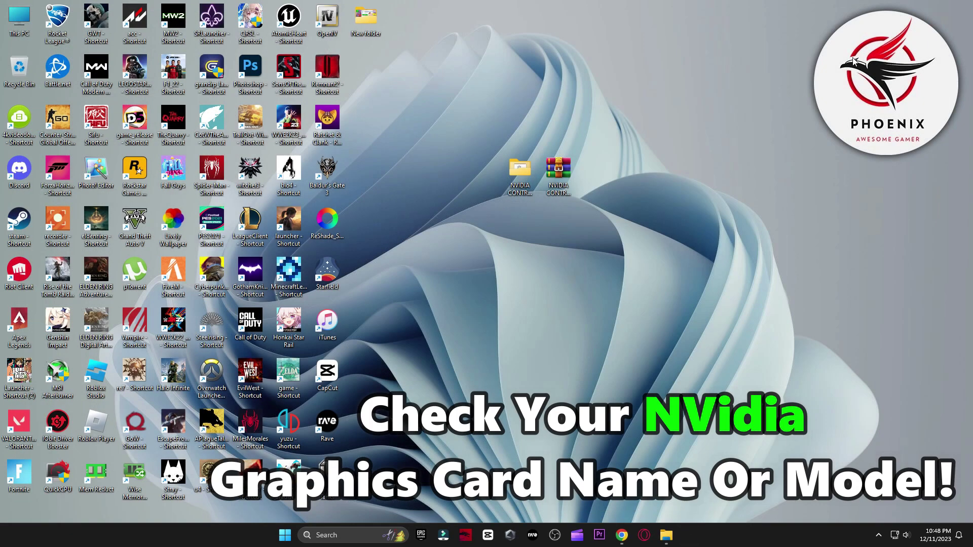
- Confirm in Device Manager that the display adapter is an NVIDIA GeForce RTX 3070
{"action": "right_click", "coordinate": [13, 18]}
{"action": "left_click", "coordinate": [51, 151]}
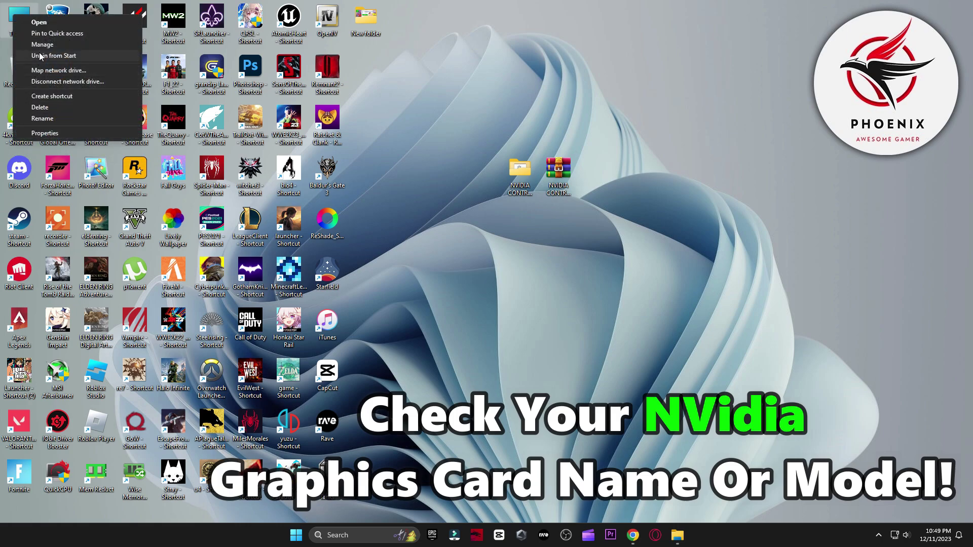
{"action": "left_click", "coordinate": [56, 44]}
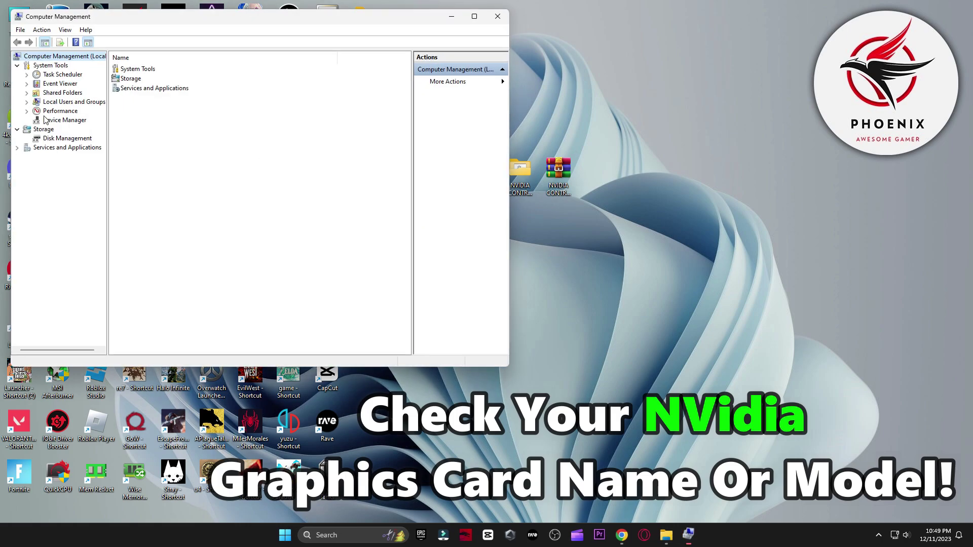
{"action": "left_click", "coordinate": [51, 120]}
{"action": "double_click", "coordinate": [157, 93]}
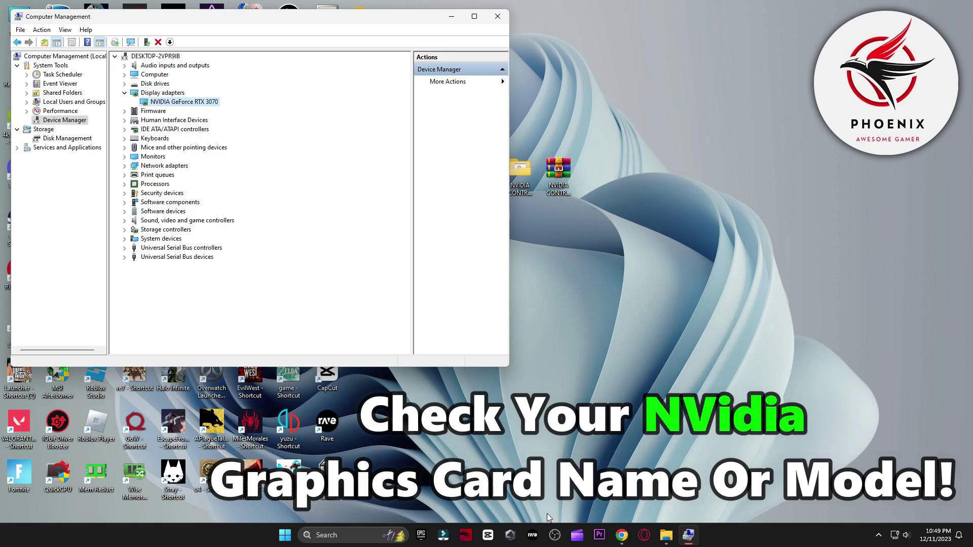
{"action": "left_click", "coordinate": [622, 535]}
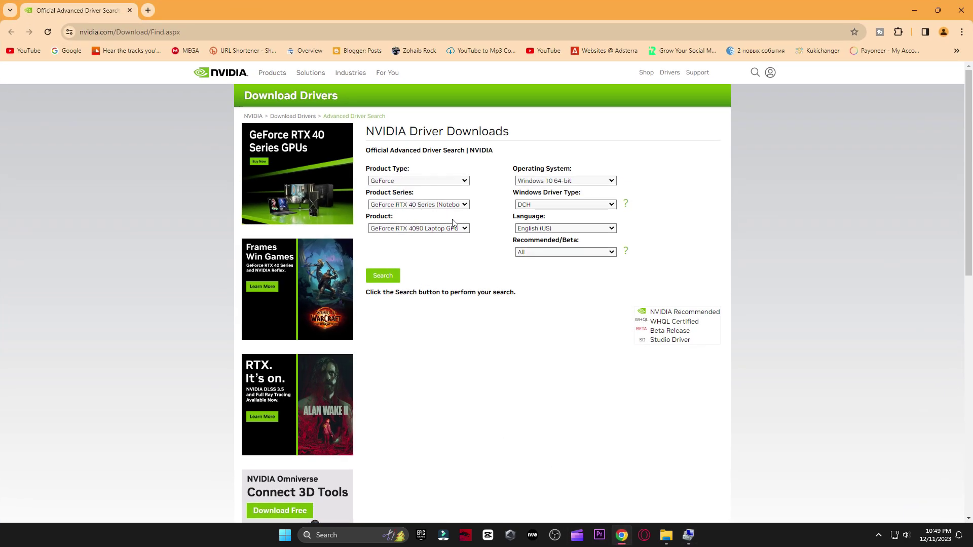
- Set the driver search to GeForce RTX 30 Series and the GeForce RTX 3070 product
{"action": "left_click", "coordinate": [419, 205]}
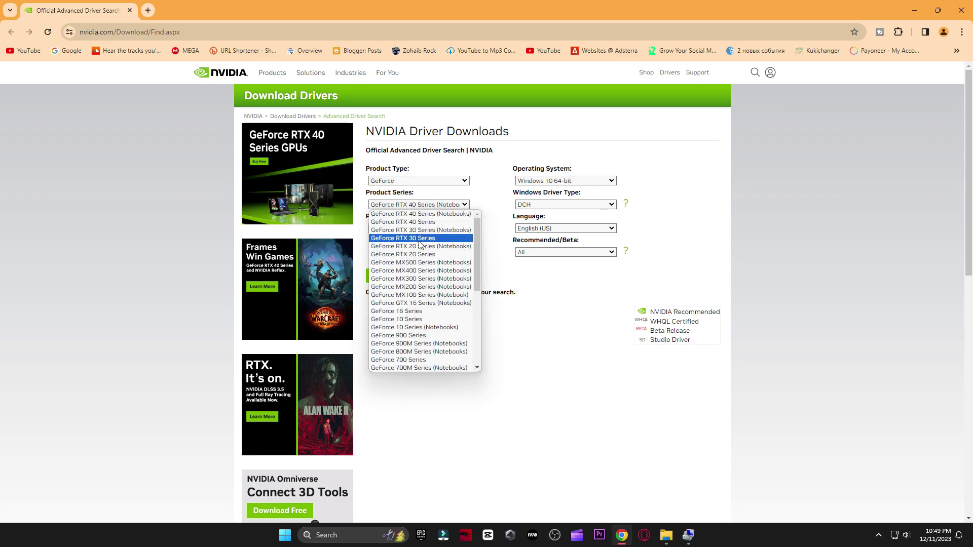
{"action": "left_click", "coordinate": [420, 240]}
{"action": "left_click", "coordinate": [427, 230]}
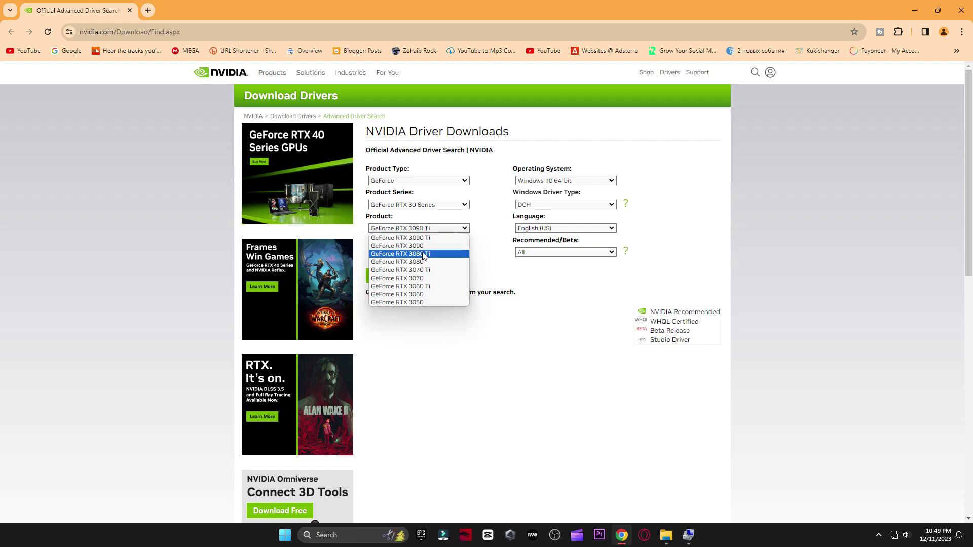
{"action": "left_click", "coordinate": [427, 283]}
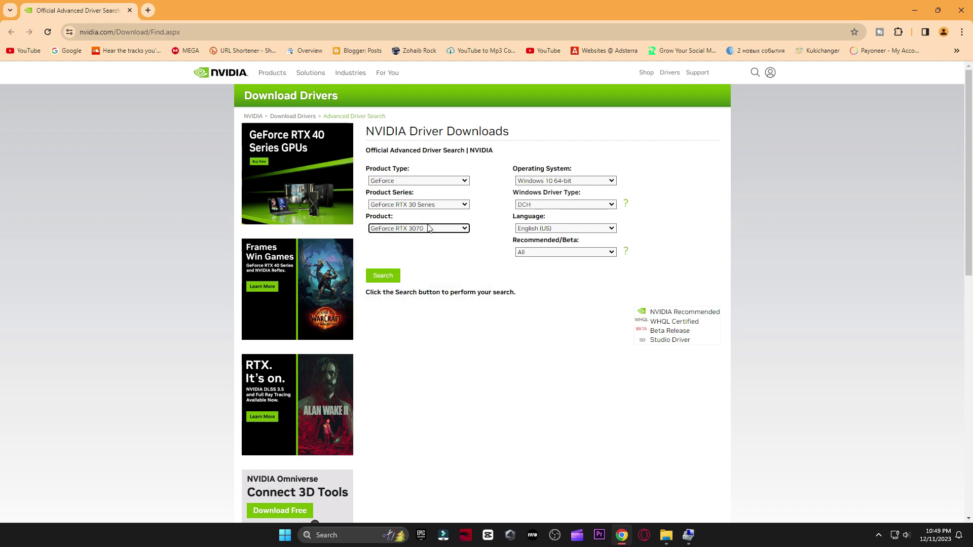
{"action": "left_click", "coordinate": [538, 181]}
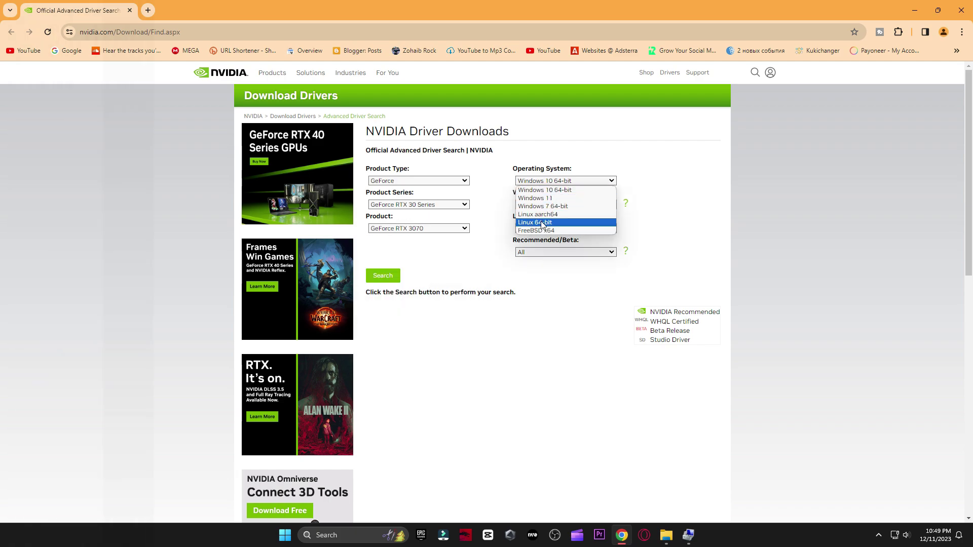
{"action": "left_click", "coordinate": [688, 535]}
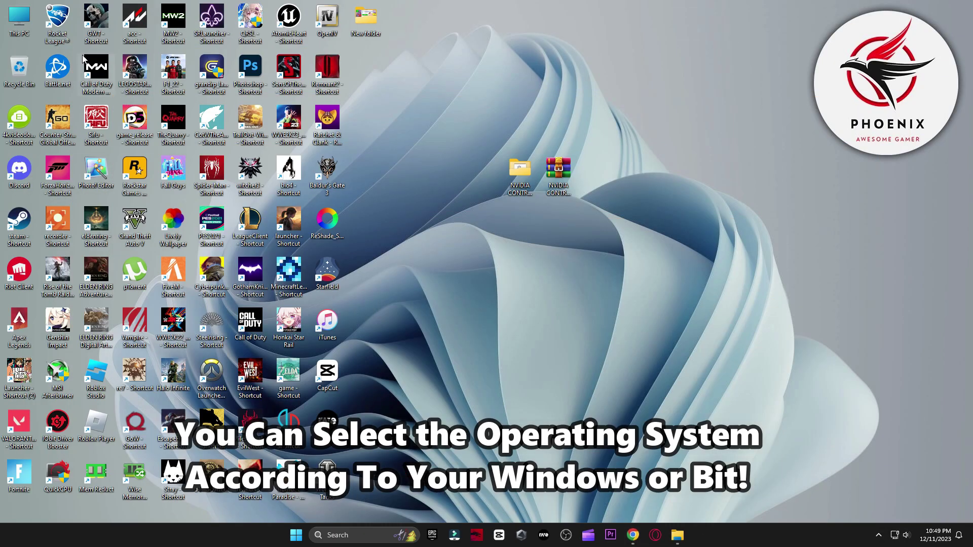
- Confirm on This PC's About page that the edition is Windows 11 Pro, then close Settings
{"action": "right_click", "coordinate": [13, 33]}
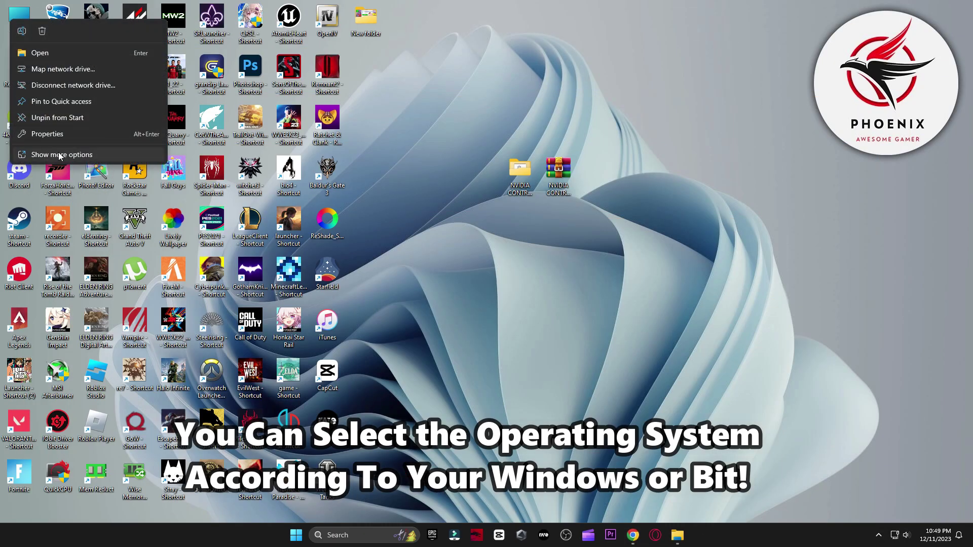
{"action": "left_click", "coordinate": [57, 135]}
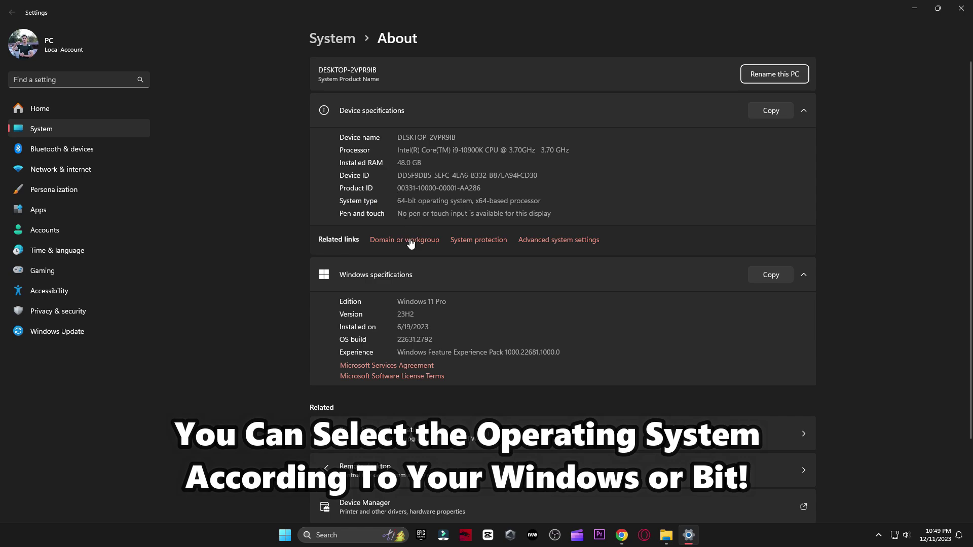
{"action": "triple_click", "coordinate": [434, 303]}
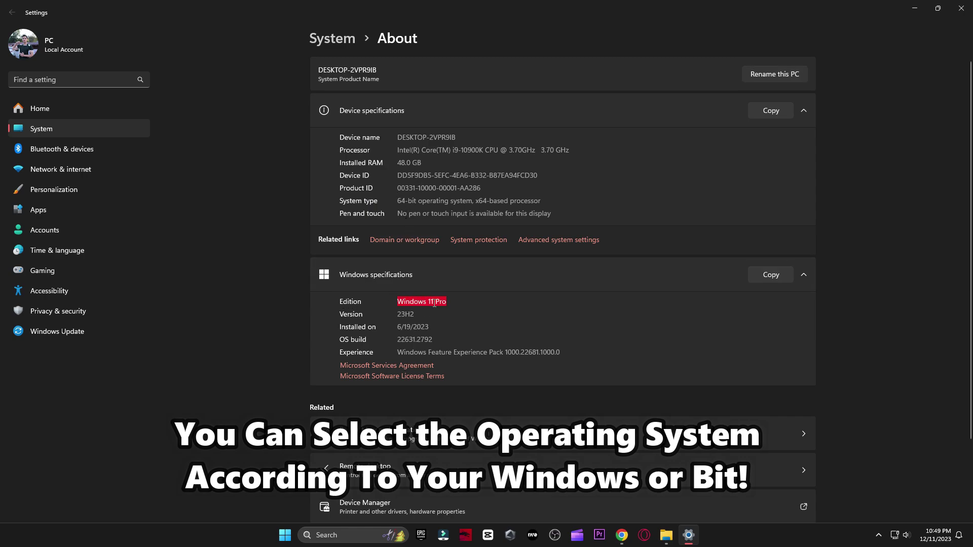
{"action": "left_click", "coordinate": [961, 8]}
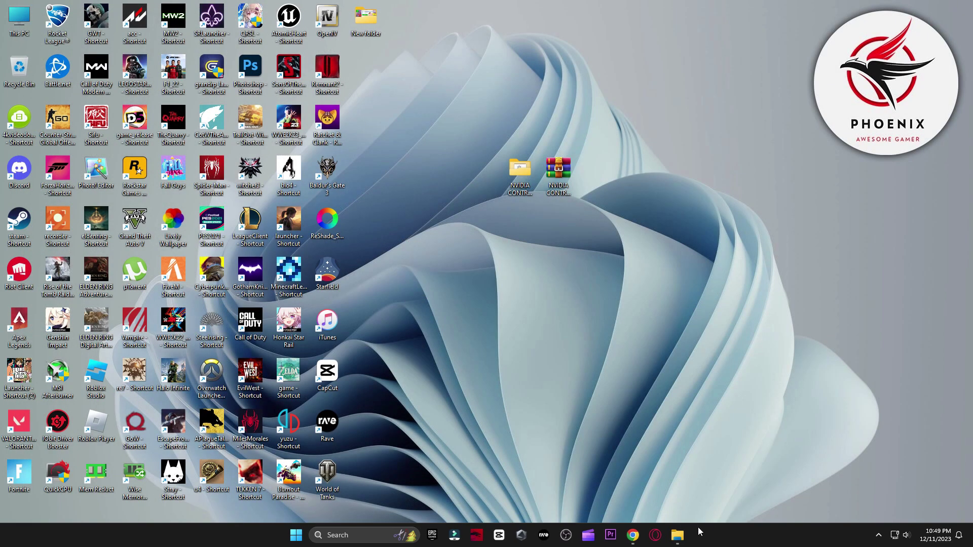
- Search drivers for Windows 11 and open the GeForce Game Ready Driver 546.29 page
{"action": "mouse_move", "coordinate": [687, 539]}
{"action": "left_click", "coordinate": [633, 535]}
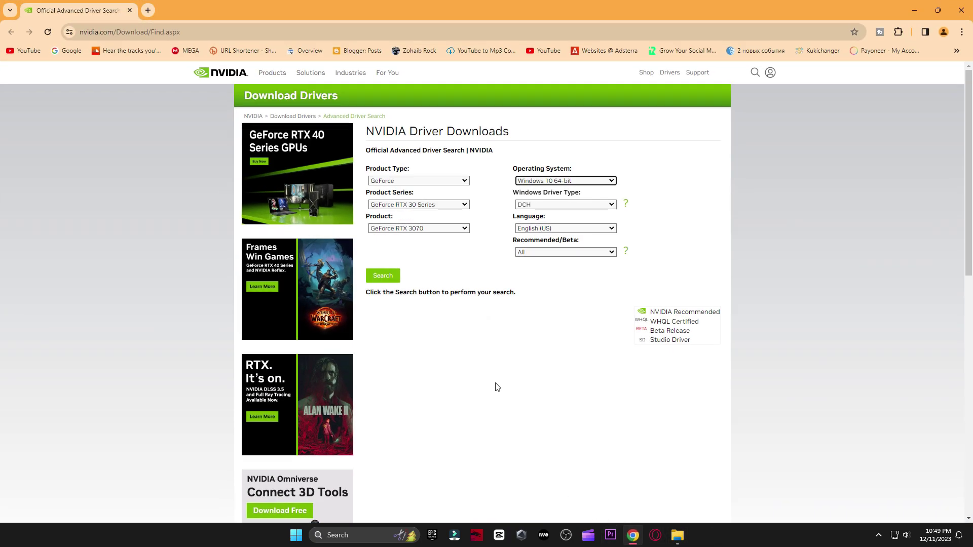
{"action": "left_click", "coordinate": [537, 181]}
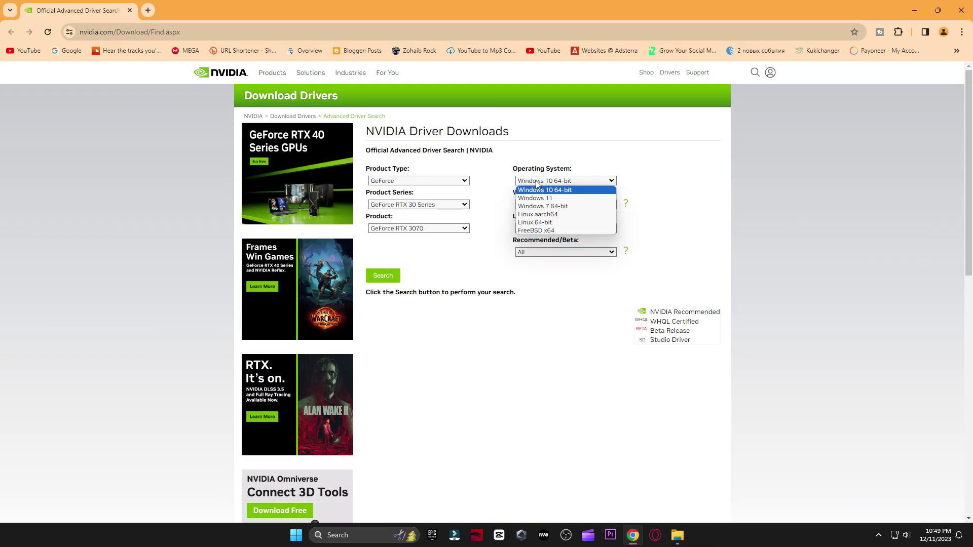
{"action": "left_click", "coordinate": [556, 198]}
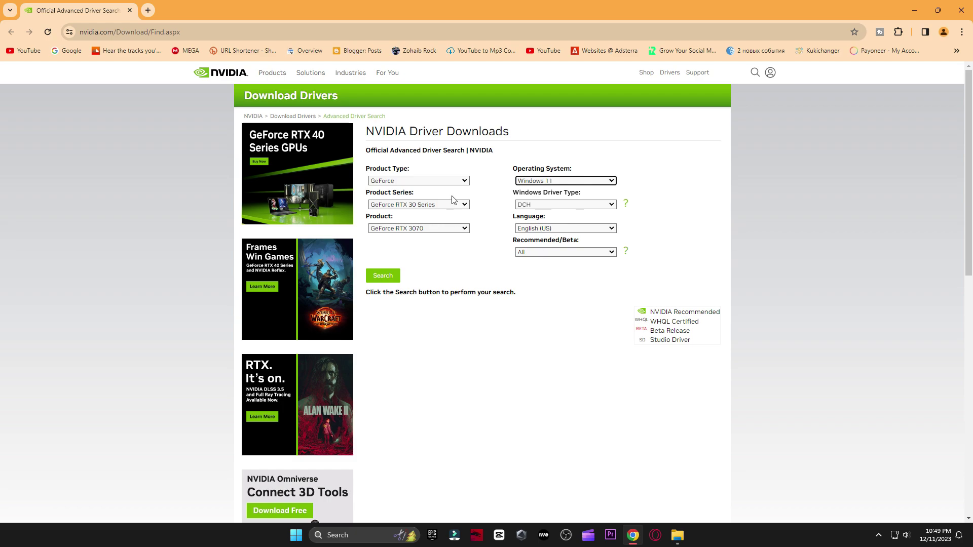
{"action": "left_click", "coordinate": [383, 275]}
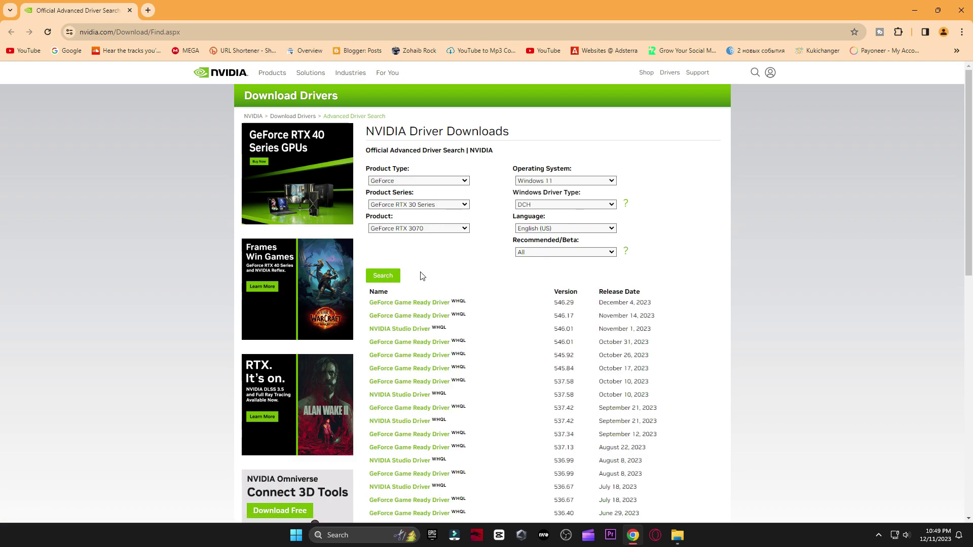
{"action": "left_click", "coordinate": [429, 304]}
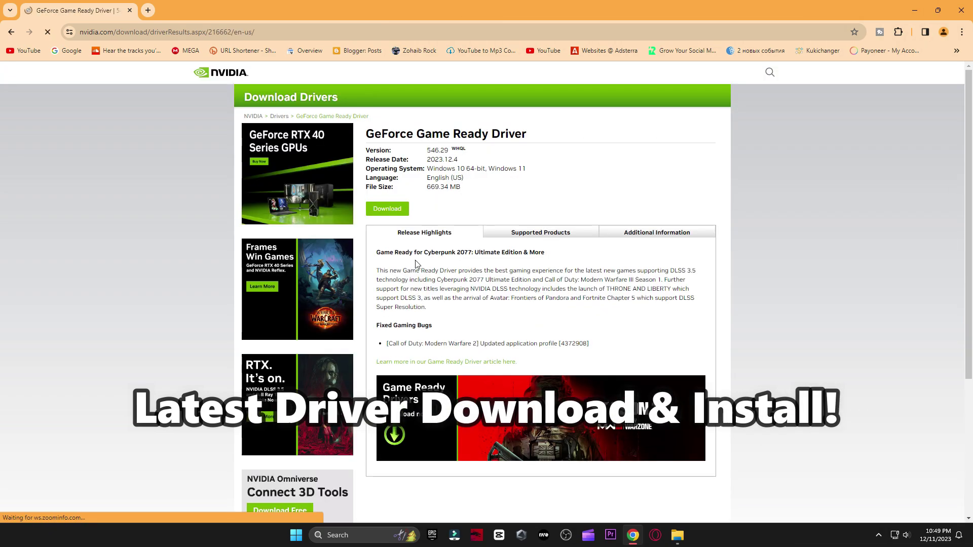
{"action": "double_click", "coordinate": [428, 150]}
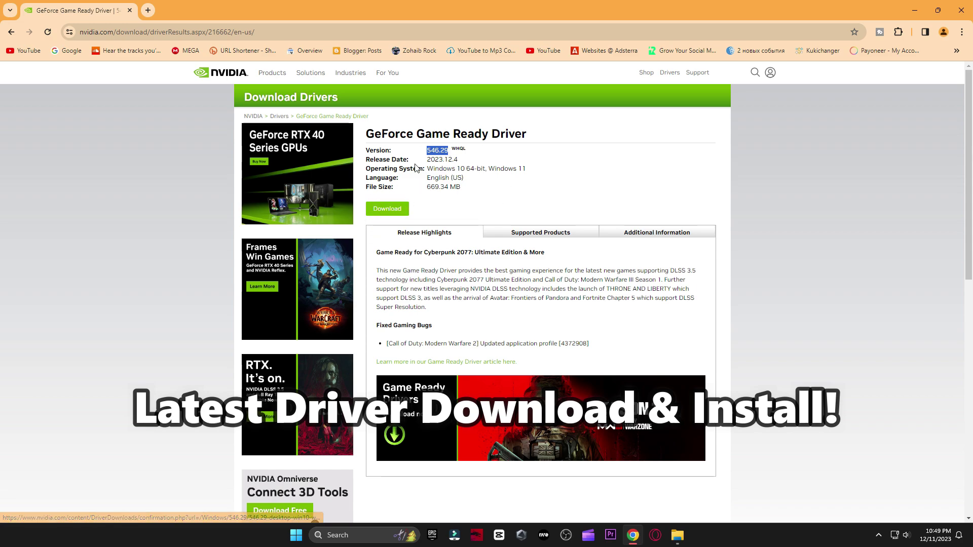
- Confirm in GeForce Experience's DRIVERS tab that 546.29 is installed, then close it
{"action": "left_click", "coordinate": [352, 541]}
{"action": "type", "text": "gef"}
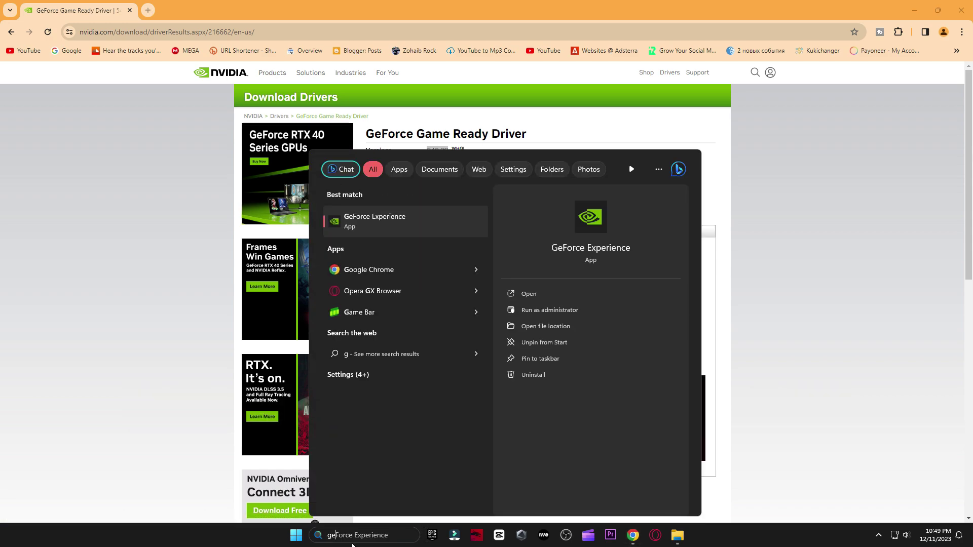
{"action": "left_click", "coordinate": [417, 223]}
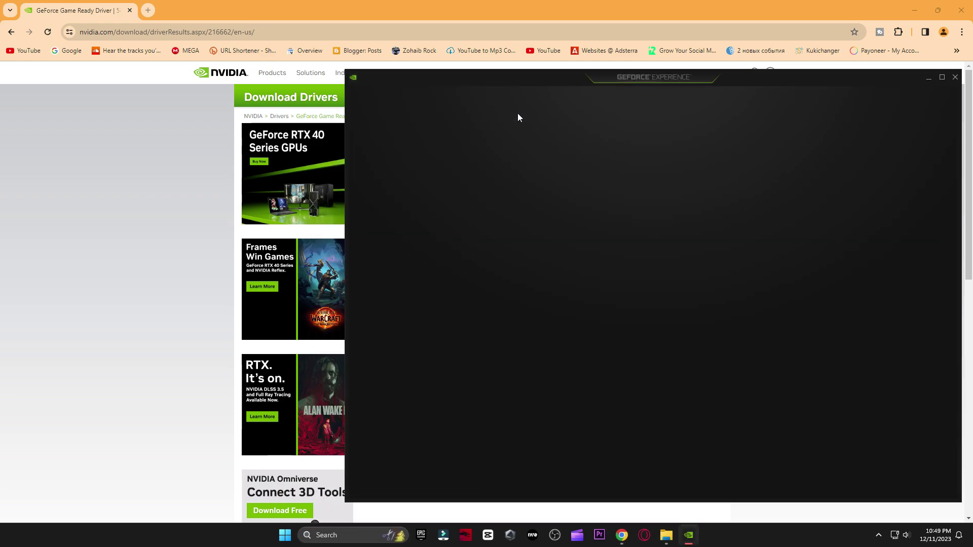
{"action": "left_click", "coordinate": [443, 99]}
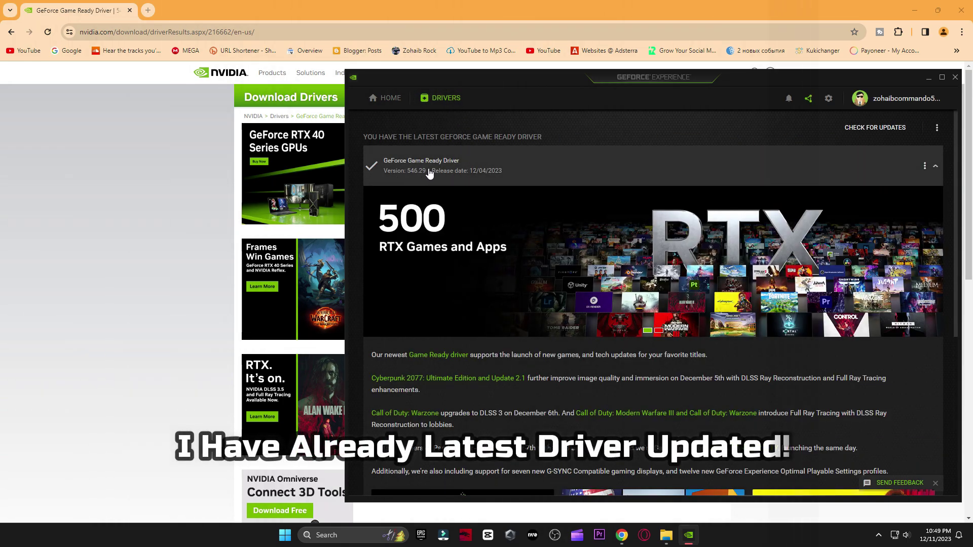
{"action": "left_click_drag", "start_coordinate": [502, 82], "coordinate": [440, 196]}
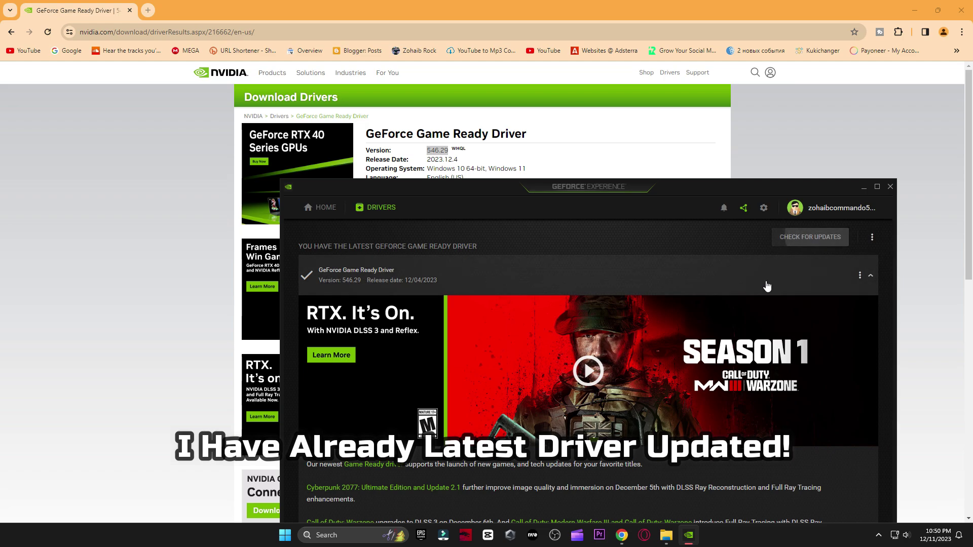
{"action": "left_click_drag", "start_coordinate": [708, 191], "coordinate": [686, 99]}
{"action": "left_click", "coordinate": [868, 94]}
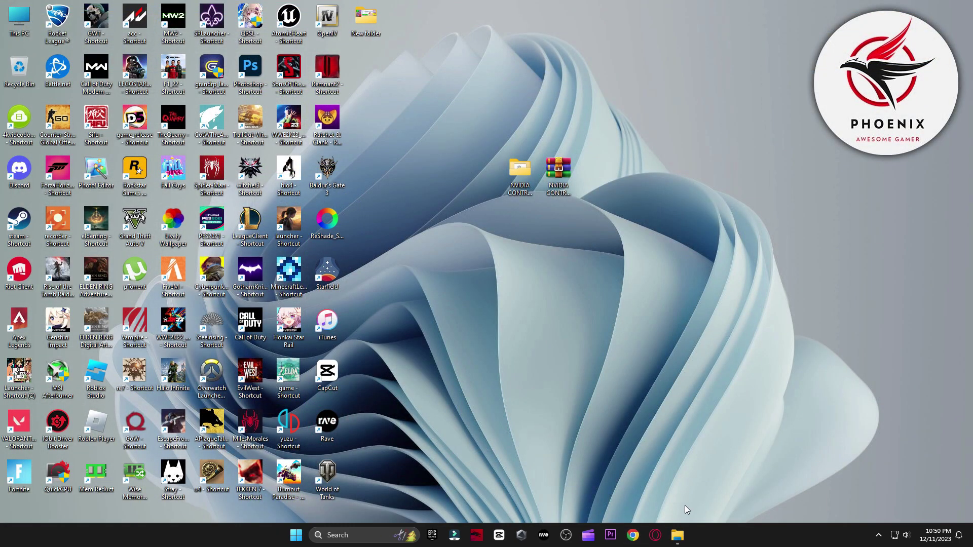
{"action": "left_click", "coordinate": [678, 536]}
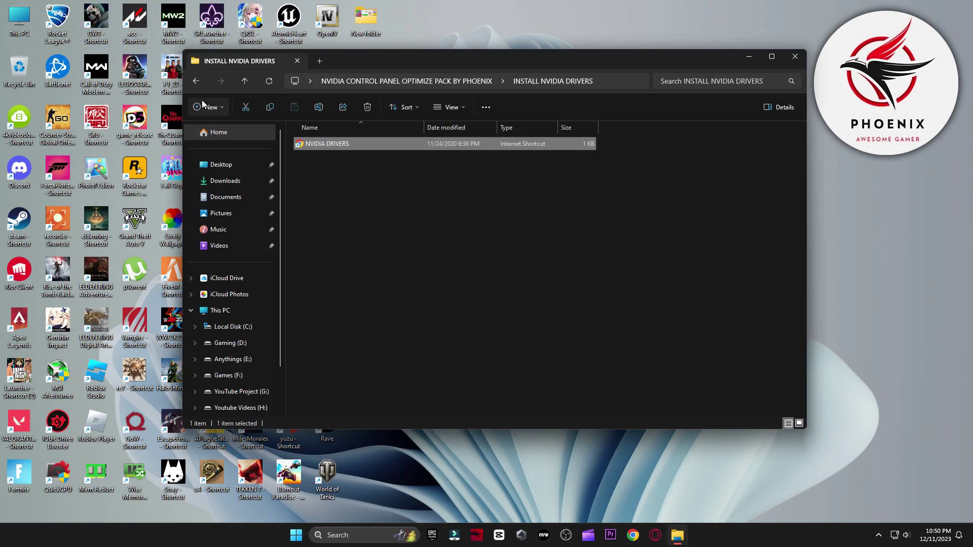
- View the Manage 3D Settings image in NVIDIA Best Settings, then launch NVIDIA Control Panel
{"action": "key", "text": "alt+Left"}
{"action": "double_click", "coordinate": [336, 159]}
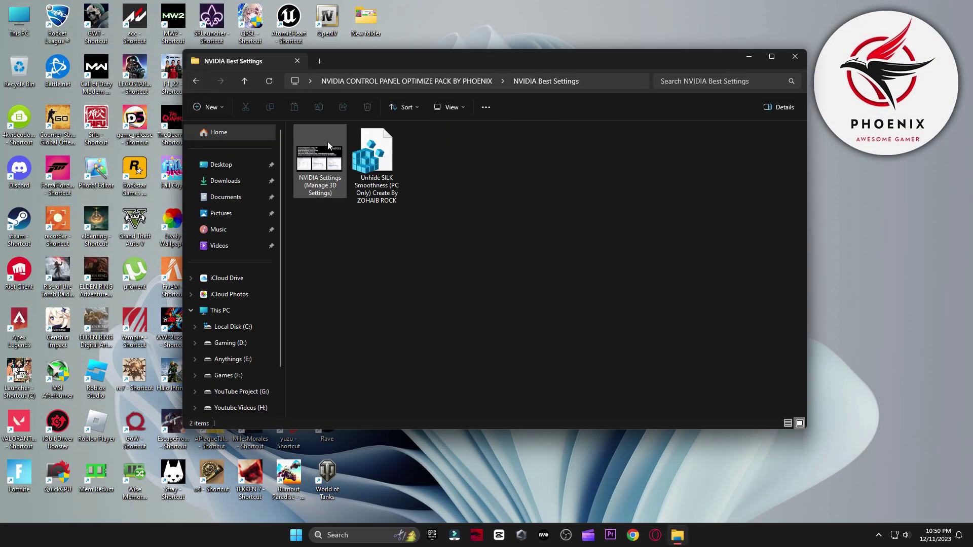
{"action": "double_click", "coordinate": [318, 168]}
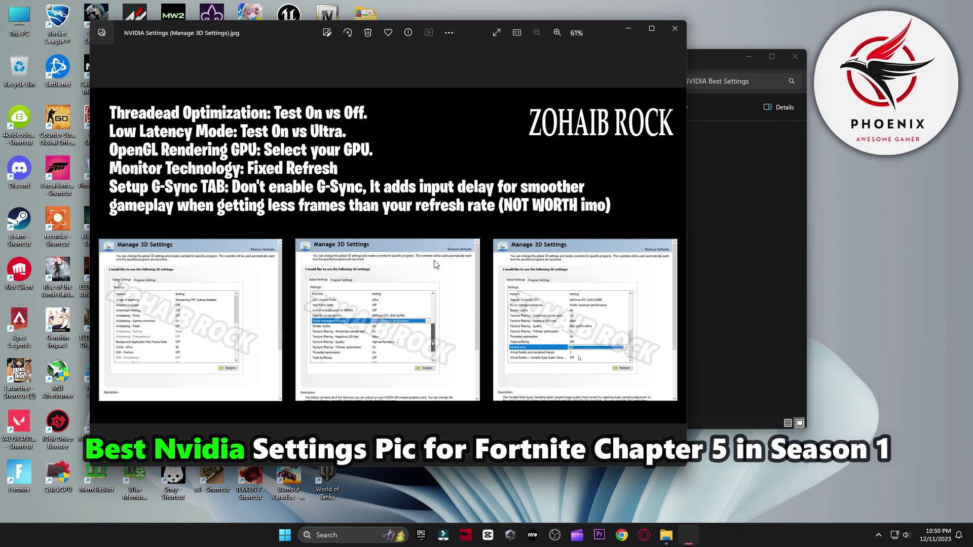
{"action": "right_click", "coordinate": [848, 197]}
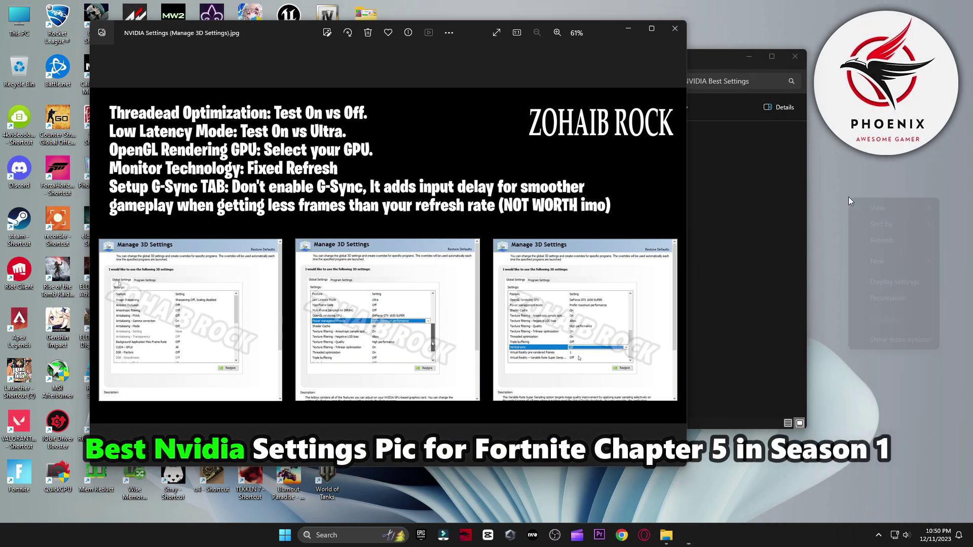
{"action": "left_click", "coordinate": [891, 267]}
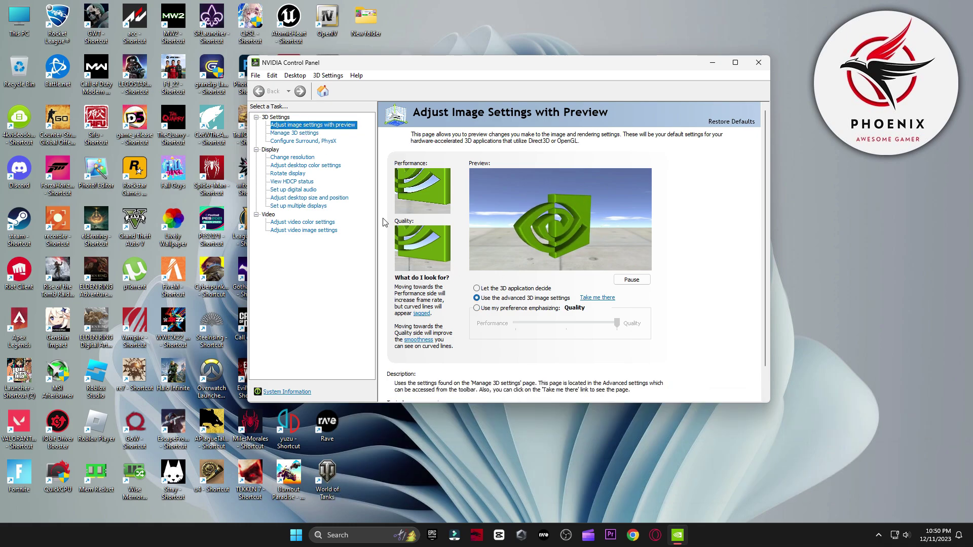
- Review the Manage 3D settings global list, then check the PhysX processor on Configure Surround, PhysX
{"action": "left_click", "coordinate": [320, 135]}
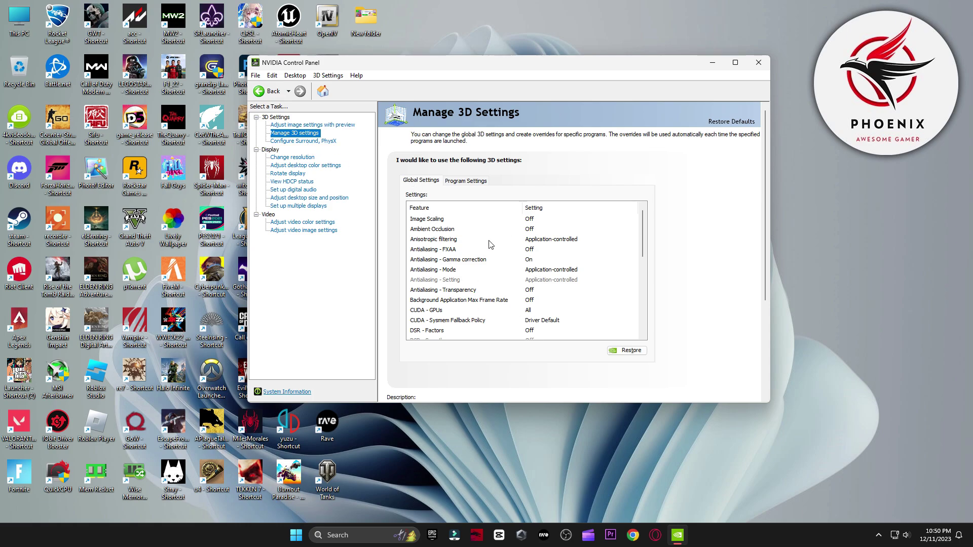
{"action": "scroll", "coordinate": [497, 309], "scroll_direction": "down", "scroll_amount": 2}
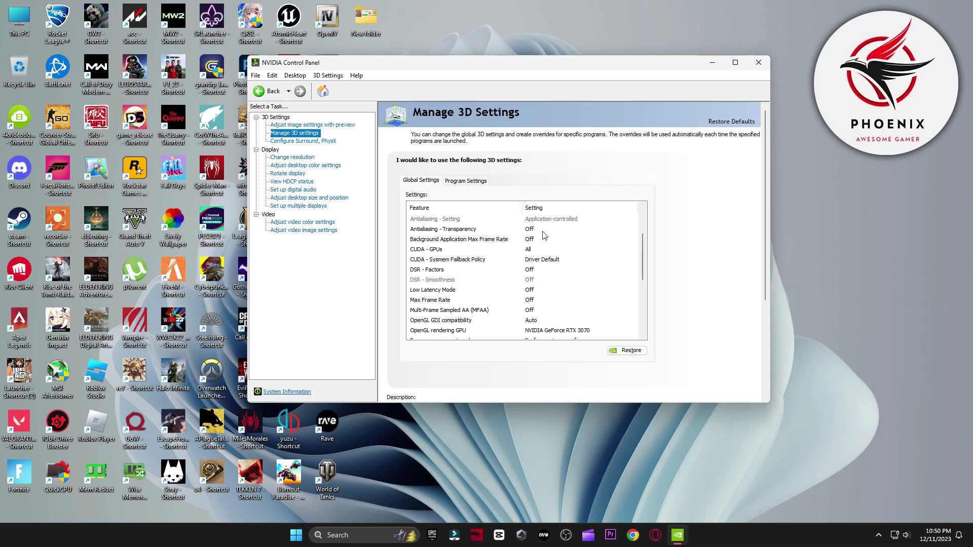
{"action": "scroll", "coordinate": [545, 244], "scroll_direction": "down", "scroll_amount": 1}
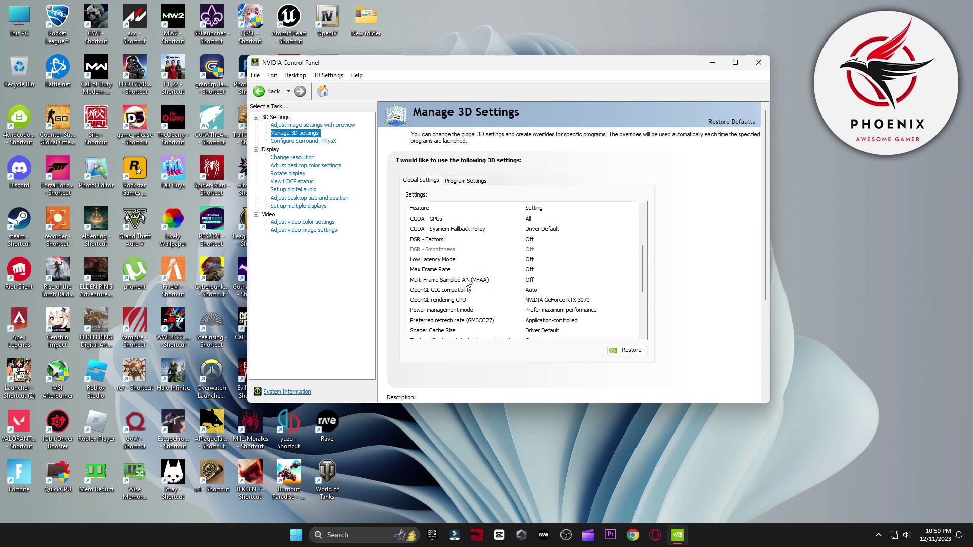
{"action": "scroll", "coordinate": [532, 287], "scroll_direction": "down", "scroll_amount": 3}
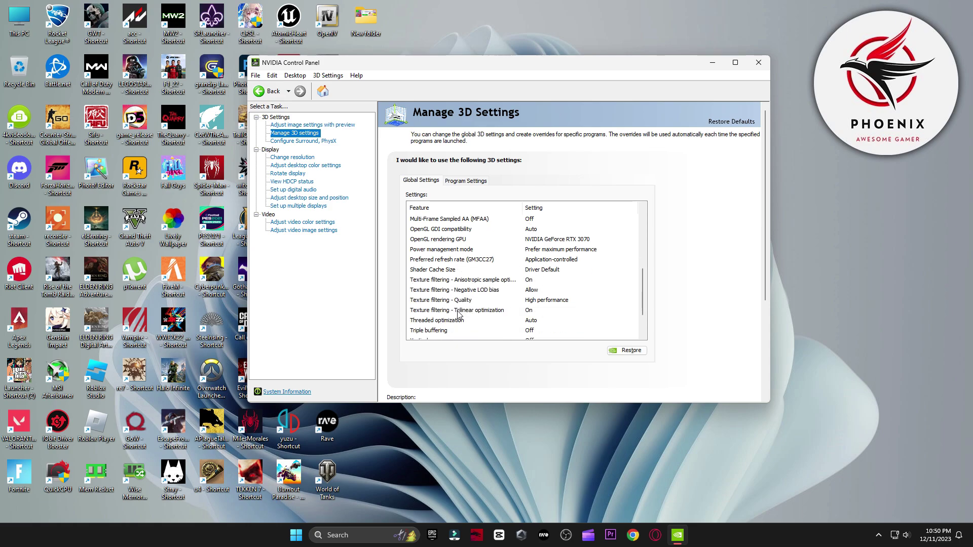
{"action": "scroll", "coordinate": [507, 314], "scroll_direction": "down", "scroll_amount": 1}
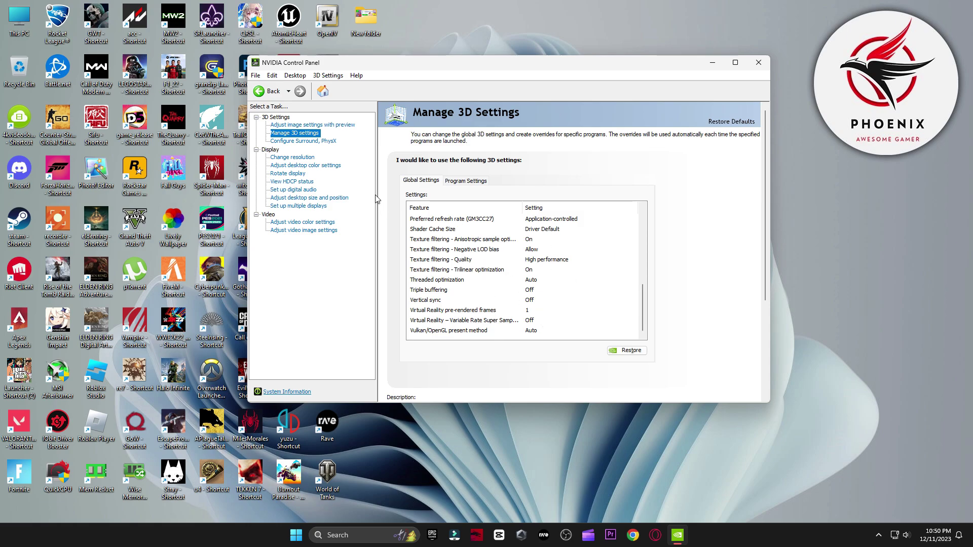
{"action": "left_click", "coordinate": [329, 142]}
{"action": "left_click", "coordinate": [578, 198]}
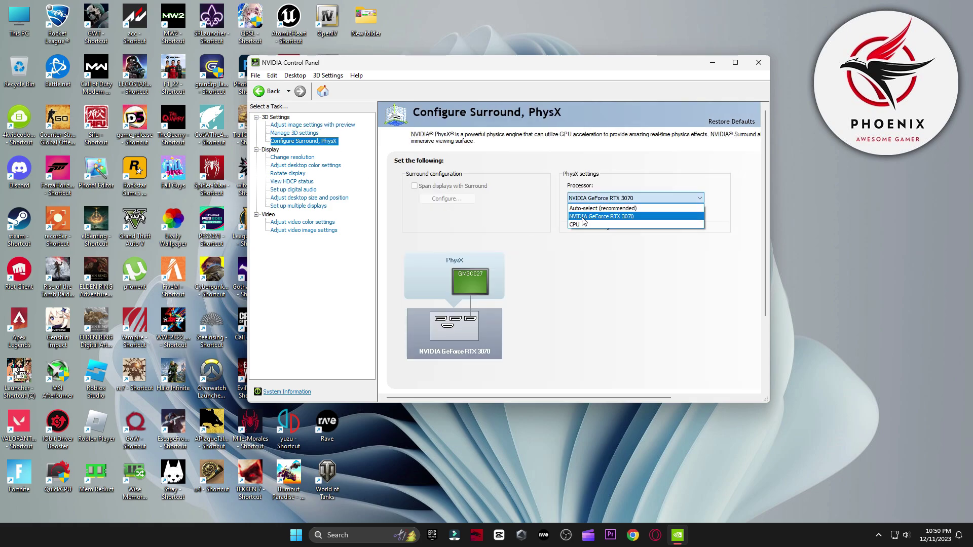
- Apply and confirm 1920 × 1080 at 165Hz, then go to Adjust desktop color settings
{"action": "left_click", "coordinate": [582, 217]}
{"action": "left_click", "coordinate": [292, 157]}
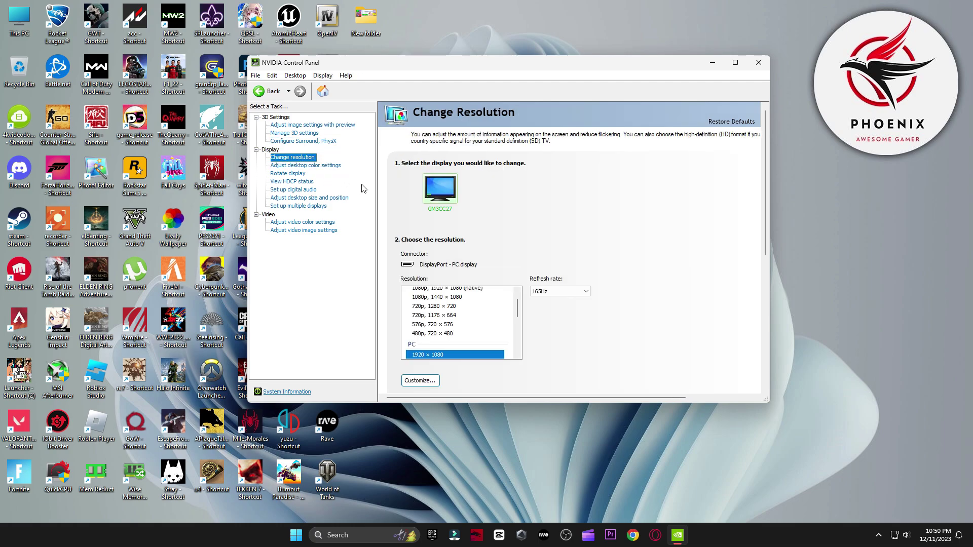
{"action": "left_click_drag", "start_coordinate": [762, 202], "coordinate": [764, 263]}
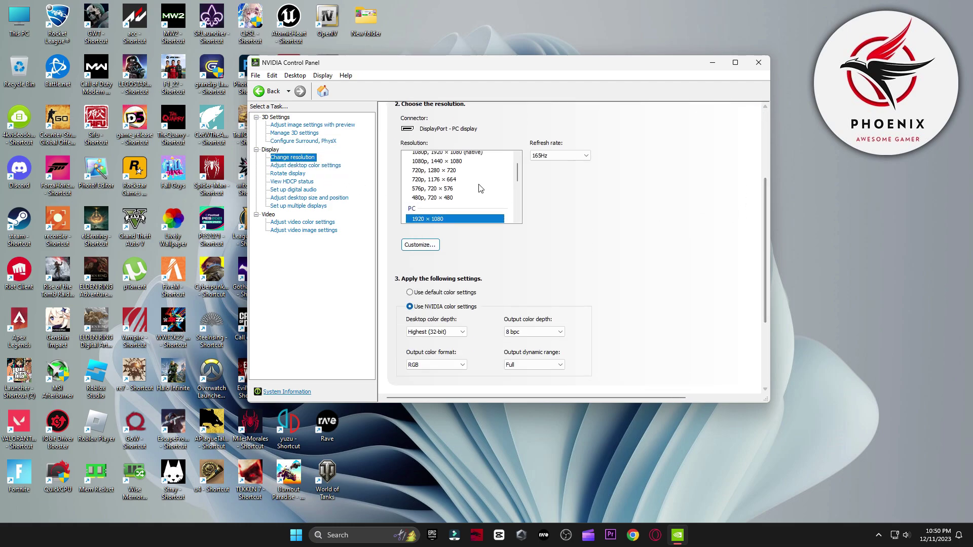
{"action": "scroll", "coordinate": [480, 189], "scroll_direction": "down", "scroll_amount": 2}
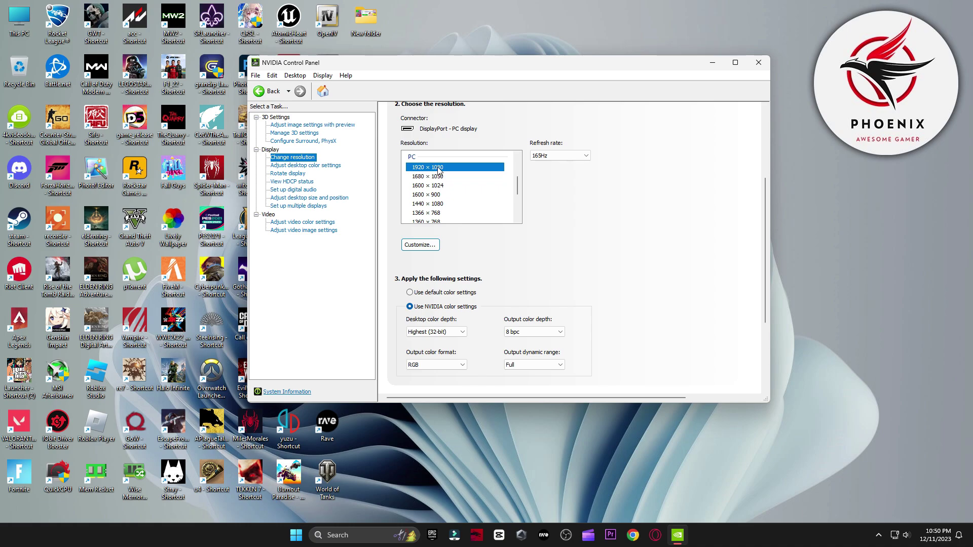
{"action": "left_click", "coordinate": [560, 156]}
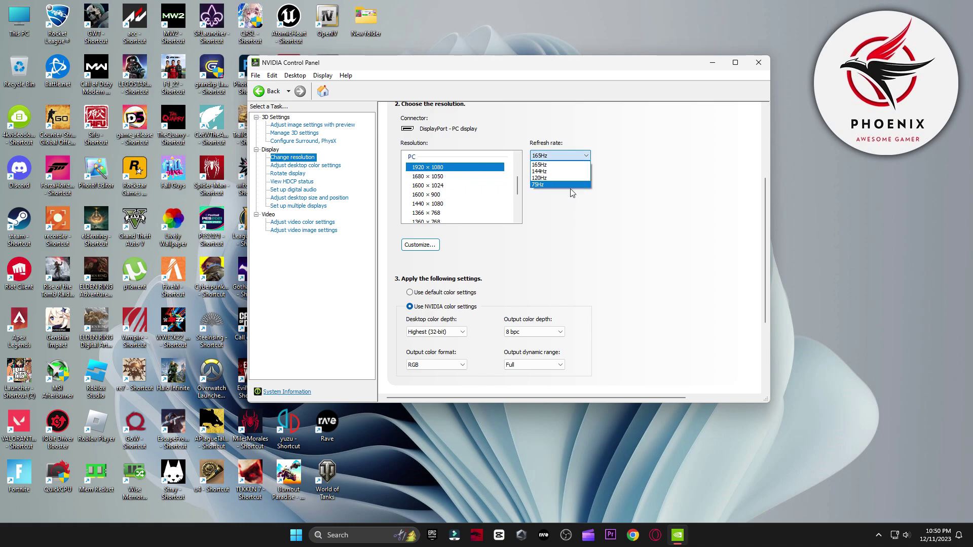
{"action": "left_click", "coordinate": [546, 165]}
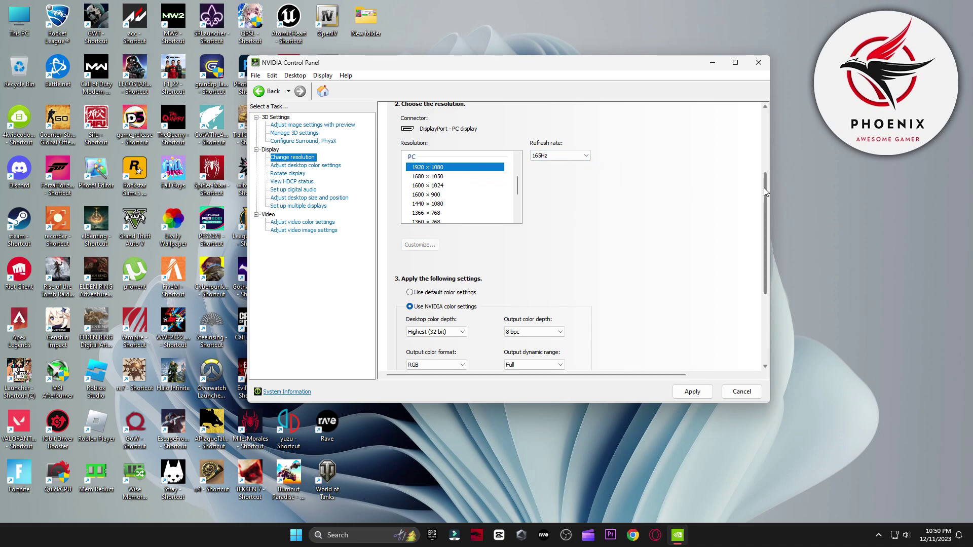
{"action": "left_click_drag", "start_coordinate": [765, 192], "coordinate": [765, 220]}
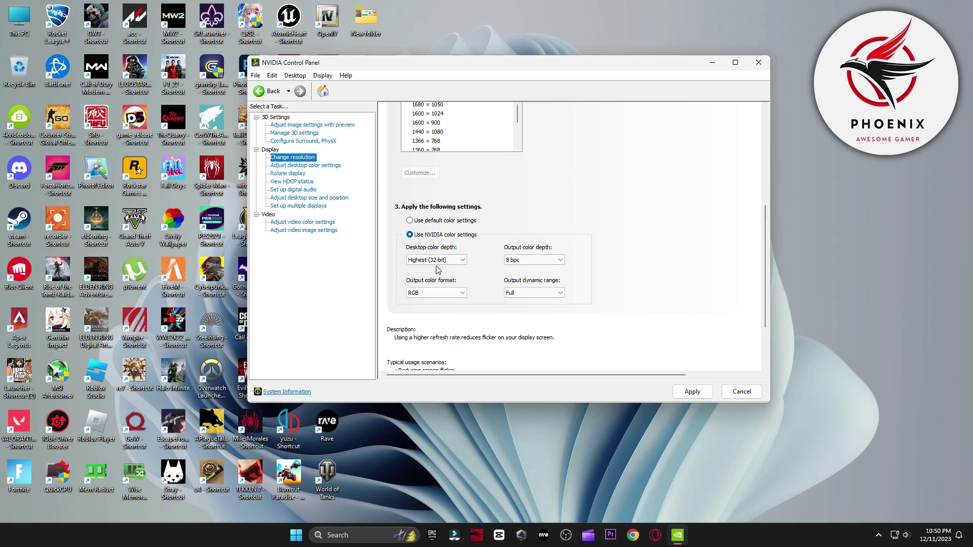
{"action": "scroll", "coordinate": [557, 310], "scroll_direction": "down", "scroll_amount": 2}
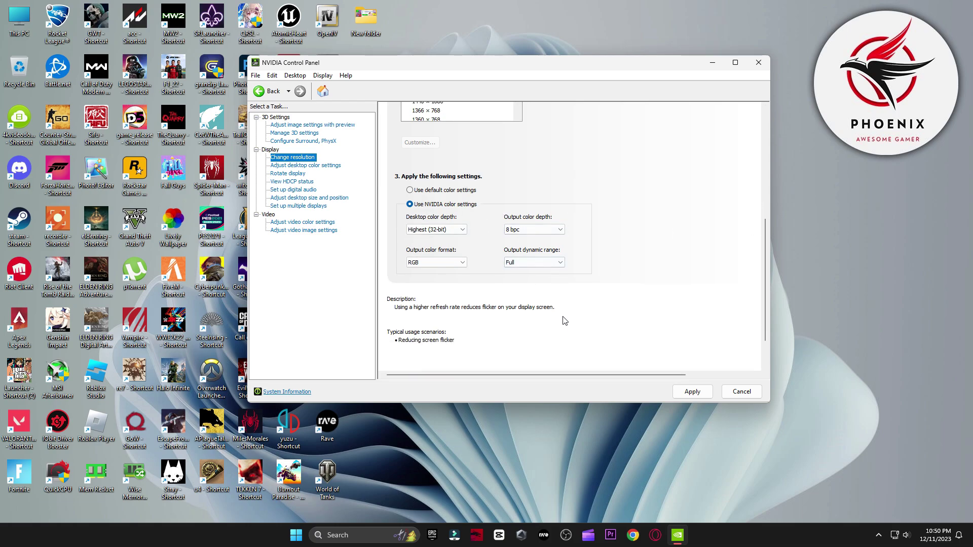
{"action": "left_click", "coordinate": [681, 392]}
{"action": "left_click", "coordinate": [553, 249]}
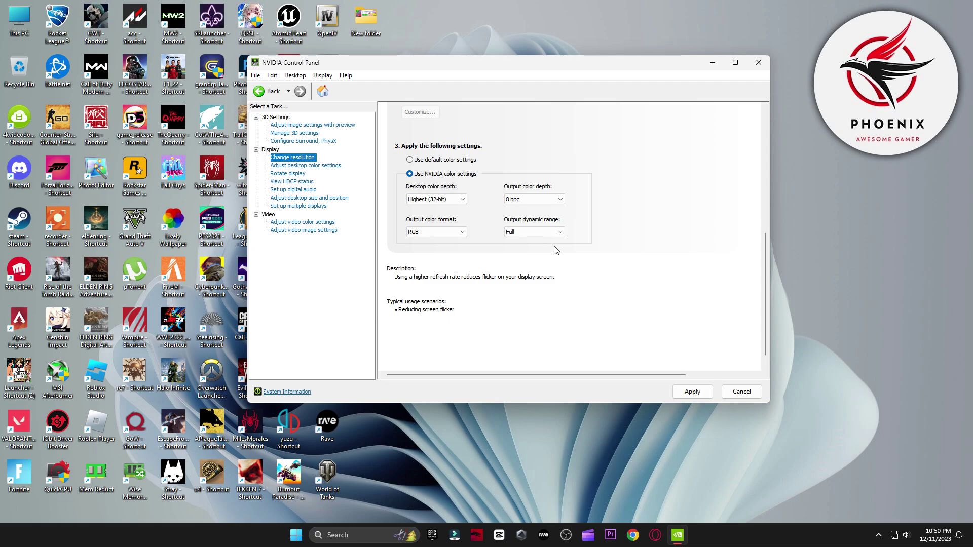
{"action": "left_click", "coordinate": [313, 168]}
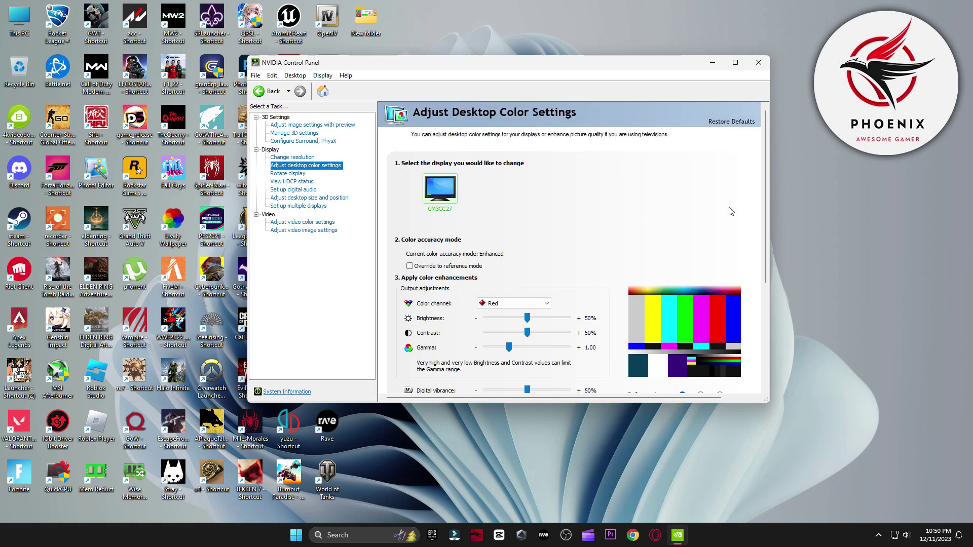
- Review the Rotate display, HDCP status, digital audio, desktop size/position and multiple displays pages
{"action": "left_click_drag", "start_coordinate": [763, 193], "coordinate": [767, 230]}
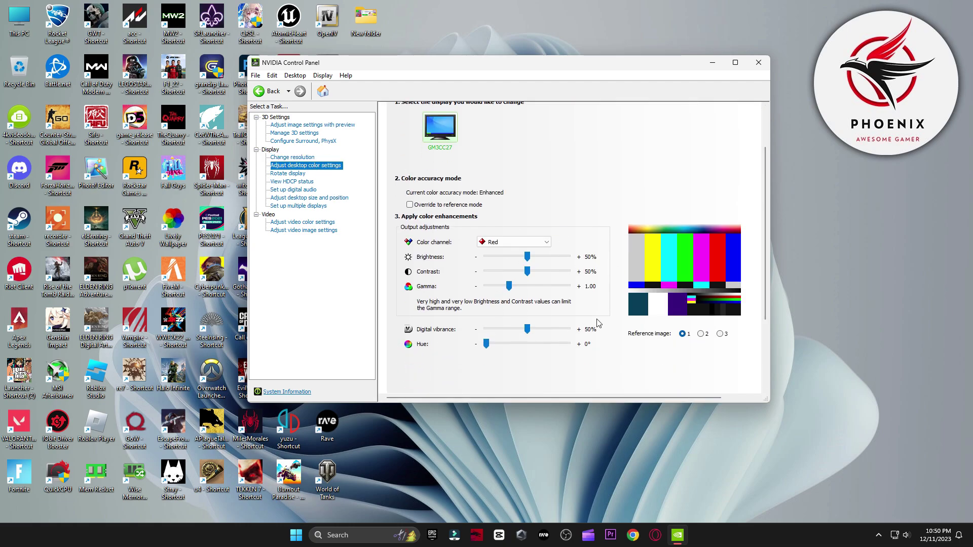
{"action": "left_click", "coordinate": [294, 174]}
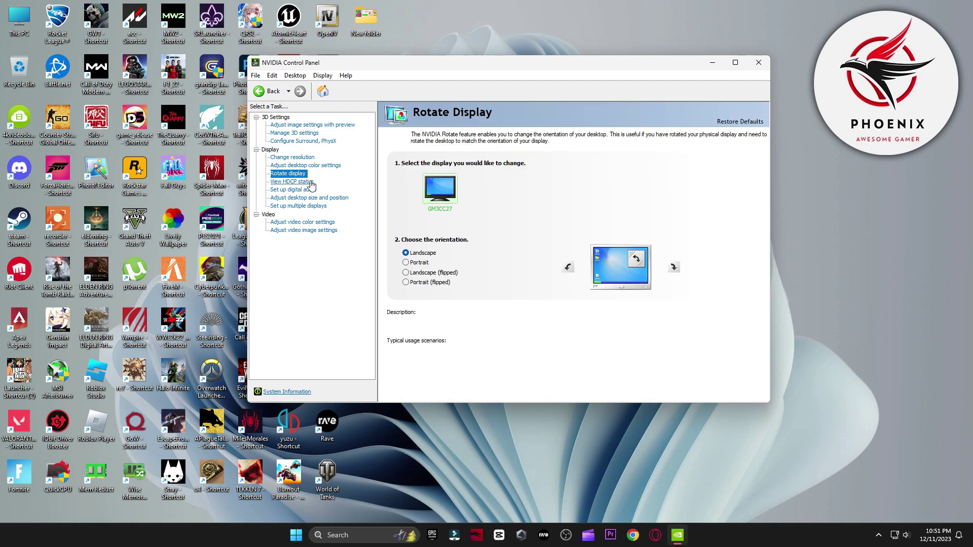
{"action": "left_click", "coordinate": [288, 182]}
{"action": "left_click", "coordinate": [294, 189]}
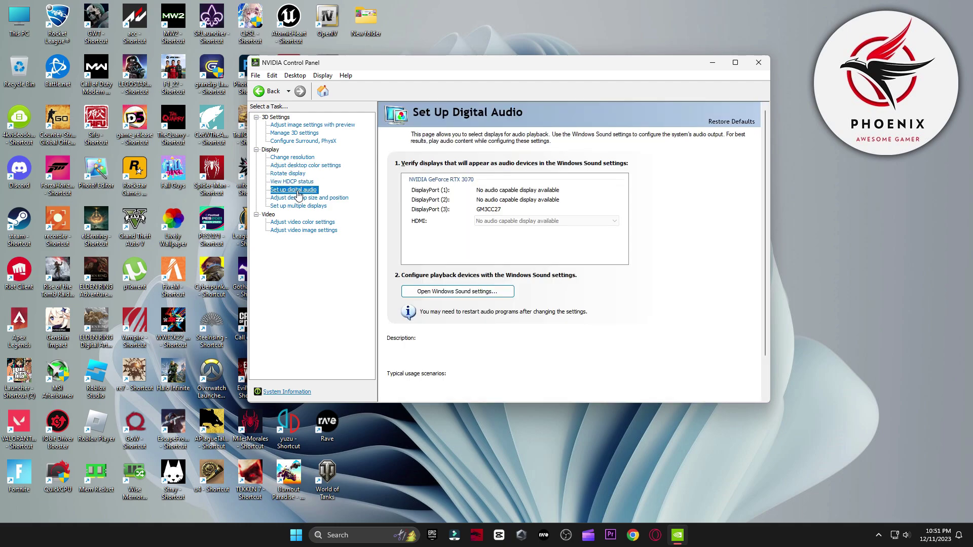
{"action": "left_click", "coordinate": [321, 199]}
{"action": "scroll", "coordinate": [755, 254], "scroll_direction": "down", "scroll_amount": 3}
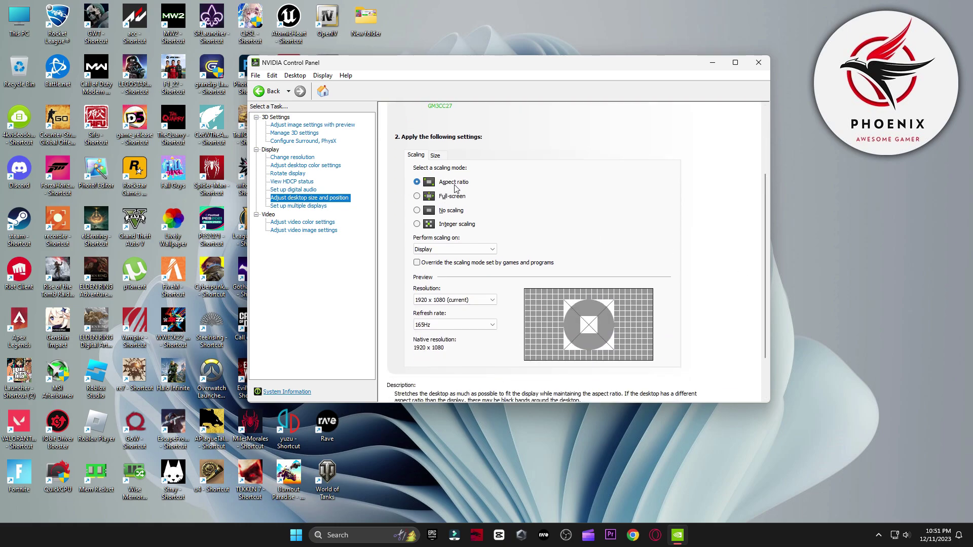
{"action": "left_click", "coordinate": [319, 207]}
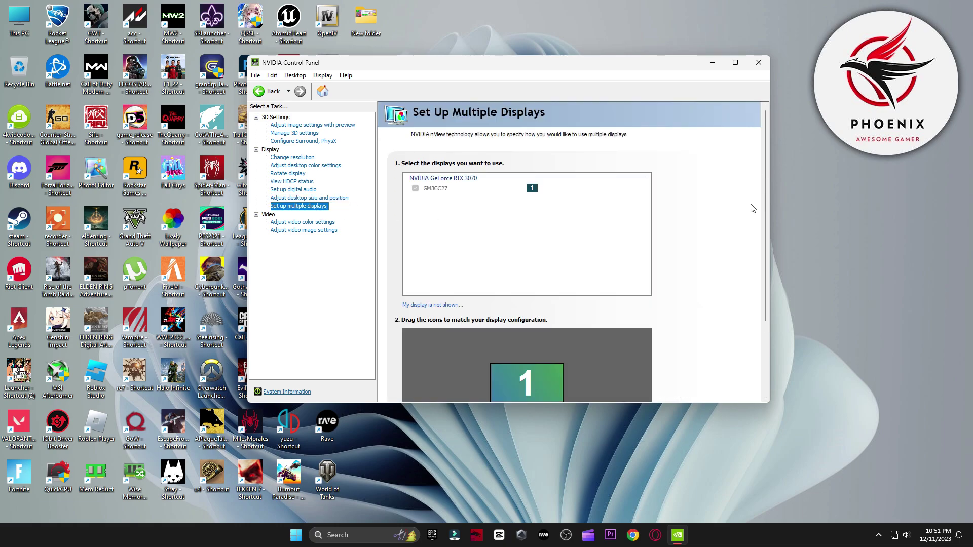
- Review the video colour settings and image settings with preview pages
{"action": "left_click_drag", "start_coordinate": [763, 200], "coordinate": [668, 255]}
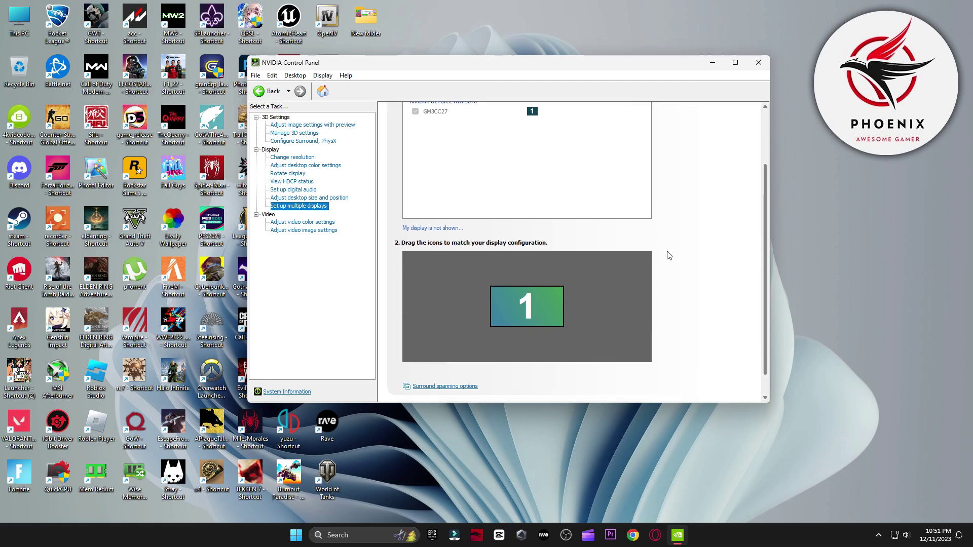
{"action": "left_click", "coordinate": [306, 223]}
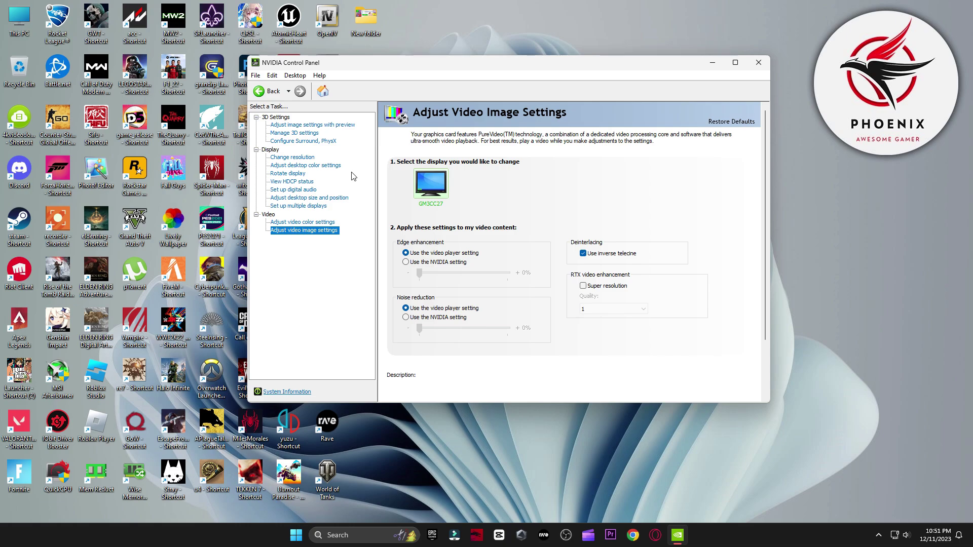
{"action": "left_click", "coordinate": [322, 125]}
- Close NVIDIA Control Panel, view the optimize pack's Power Plan folder, and launch Quick CPU
{"action": "left_click", "coordinate": [758, 63]}
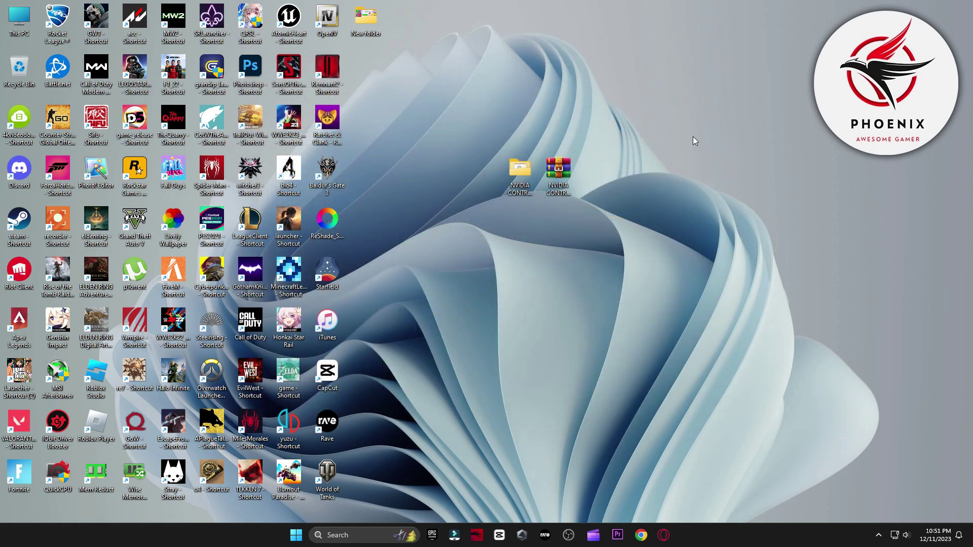
{"action": "double_click", "coordinate": [519, 172]}
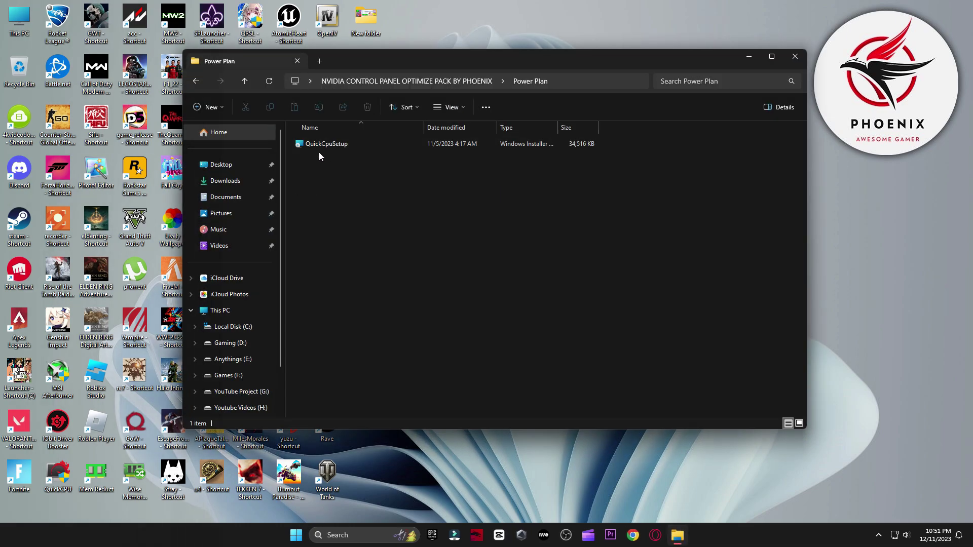
{"action": "double_click", "coordinate": [56, 475]}
{"action": "left_click", "coordinate": [795, 56]}
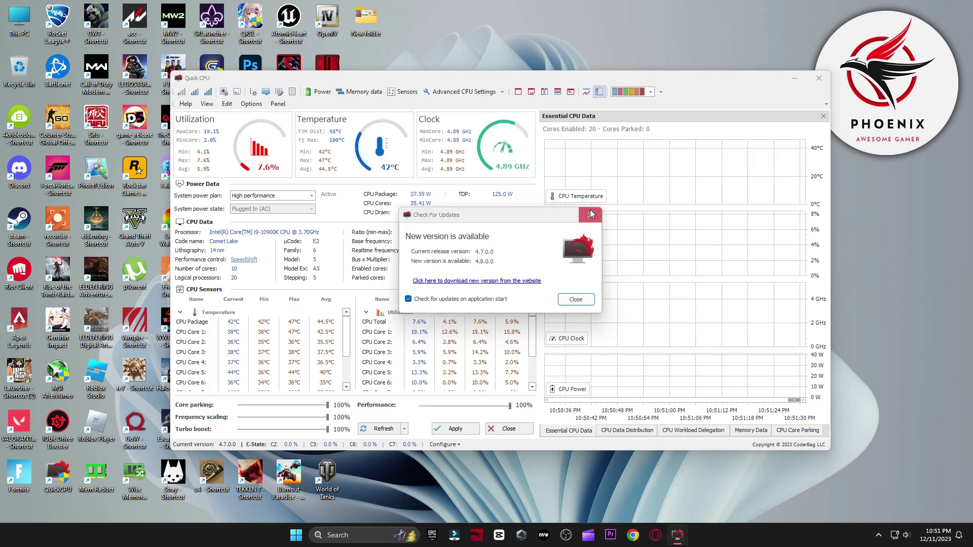
- Keep the High performance plan with frequency scaling at 100%, apply, and close Quick CPU
{"action": "left_click", "coordinate": [591, 215]}
{"action": "left_click_drag", "start_coordinate": [645, 78], "coordinate": [618, 61]}
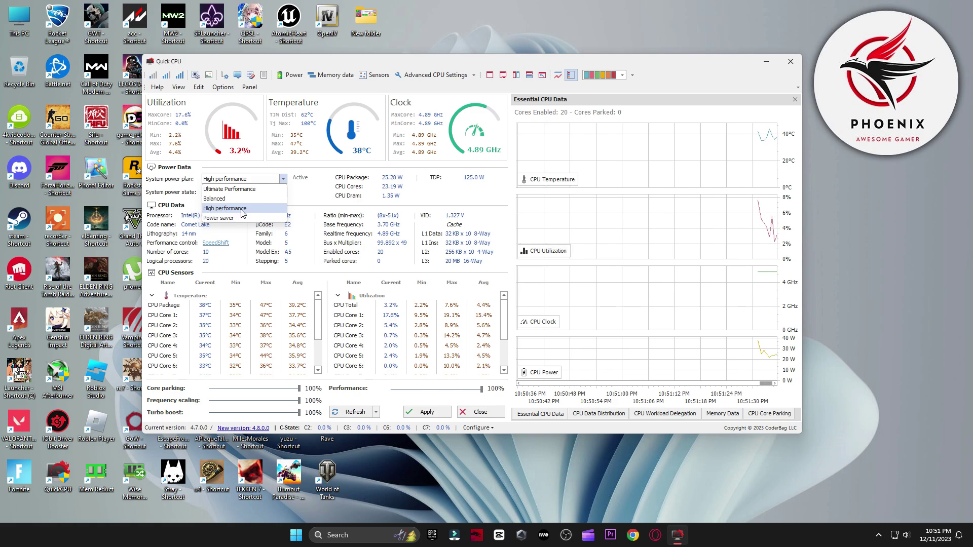
{"action": "left_click", "coordinate": [235, 209]}
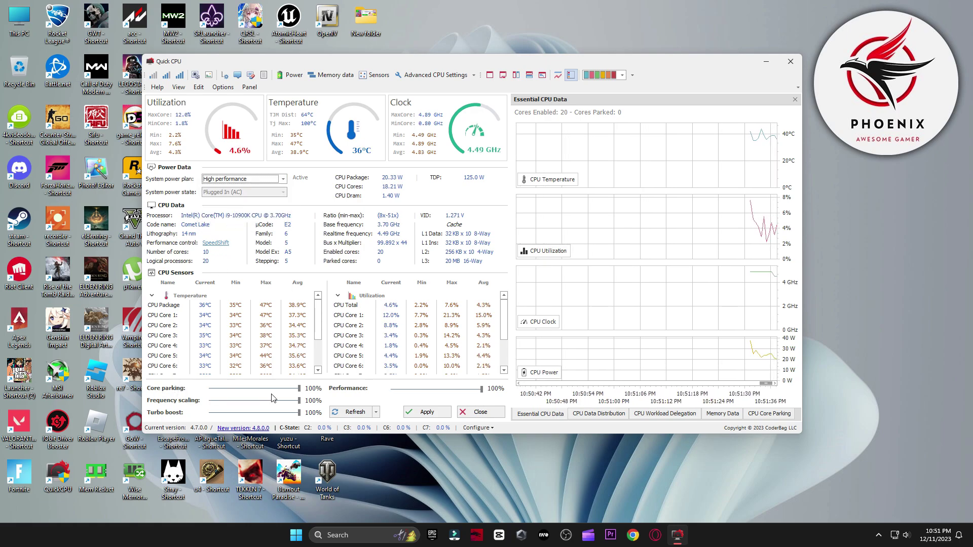
{"action": "left_click_drag", "start_coordinate": [299, 389], "coordinate": [171, 405]}
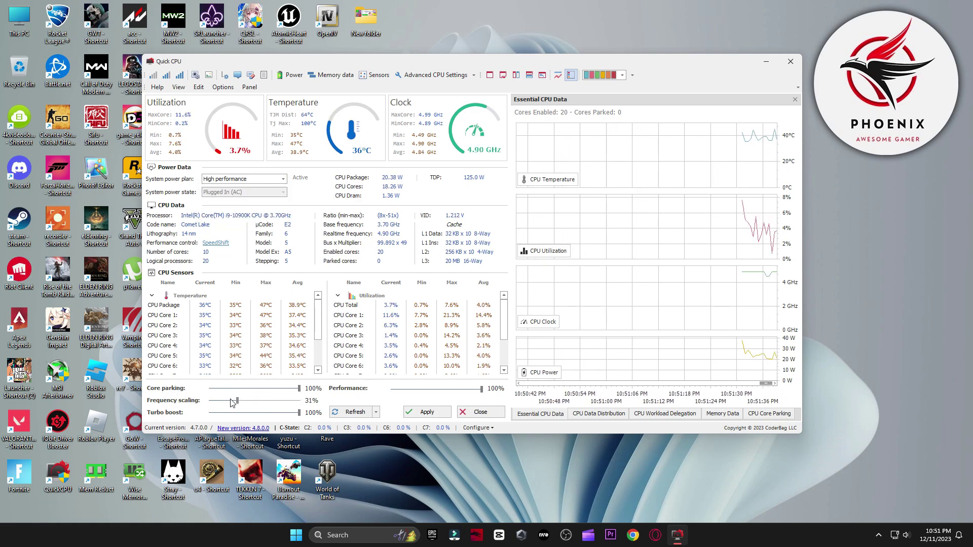
{"action": "left_click_drag", "start_coordinate": [299, 412], "coordinate": [256, 416]}
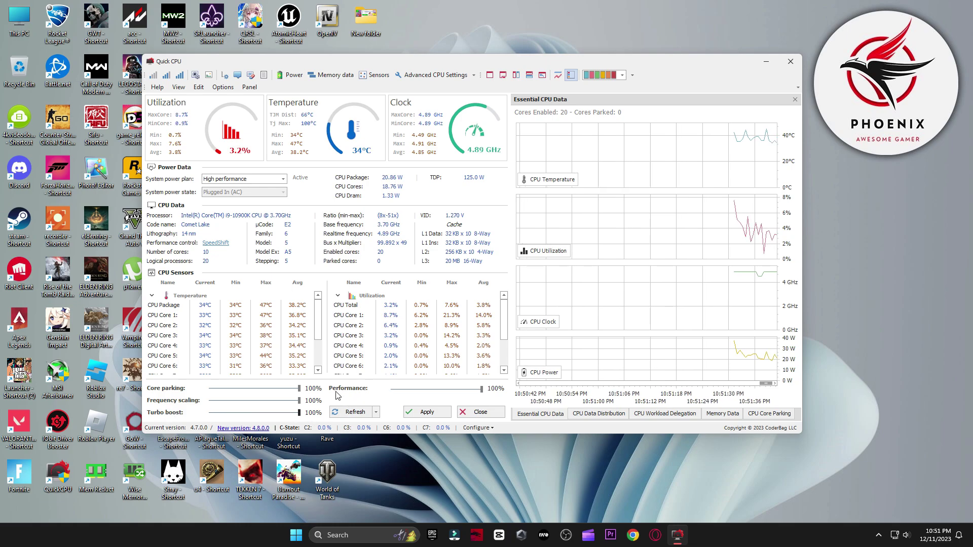
{"action": "left_click", "coordinate": [416, 412]}
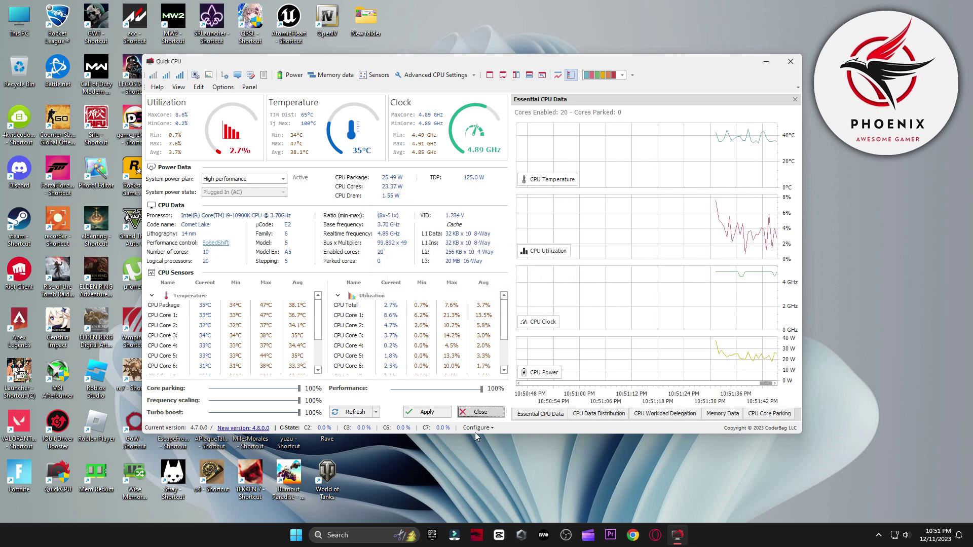
{"action": "left_click", "coordinate": [476, 412]}
- Confirm High performance in Power Options via a 'power' search, then restart from Start
{"action": "left_click", "coordinate": [349, 530]}
{"action": "type", "text": "po"}
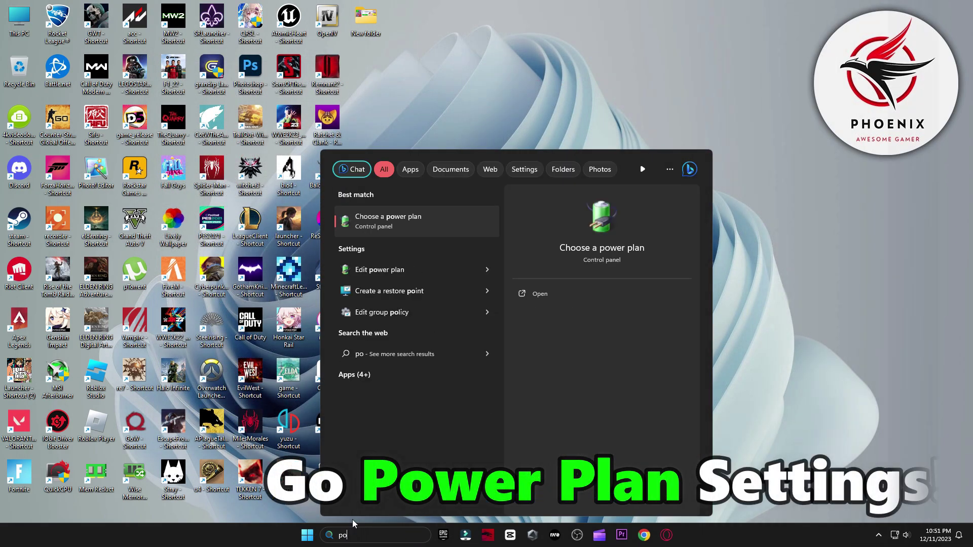
{"action": "type", "text": "wer"}
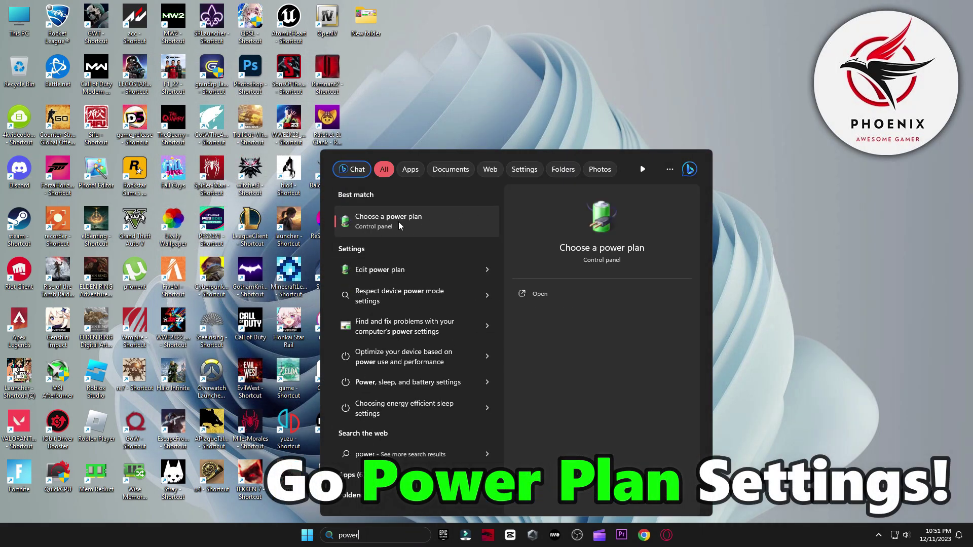
{"action": "left_click", "coordinate": [399, 223]}
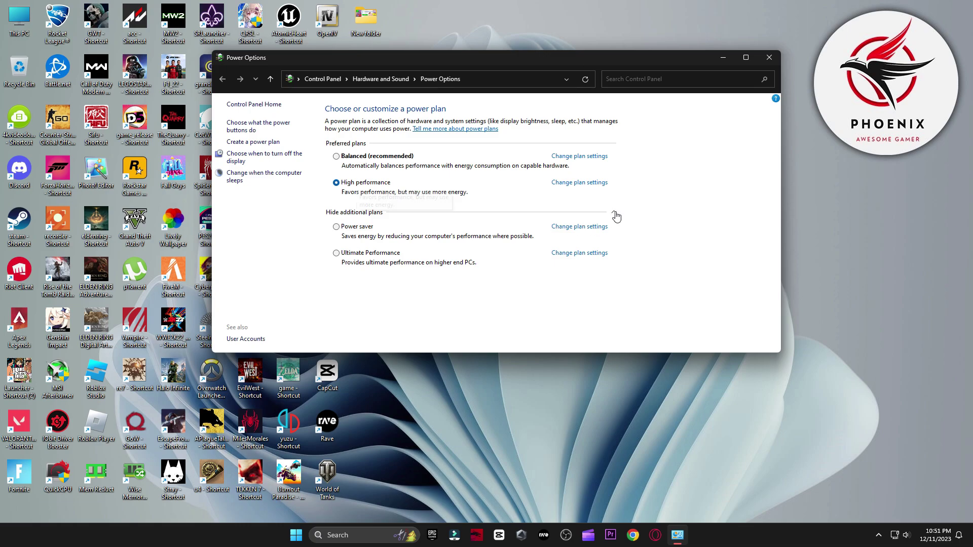
{"action": "left_click", "coordinate": [768, 57]}
{"action": "left_click", "coordinate": [308, 542]}
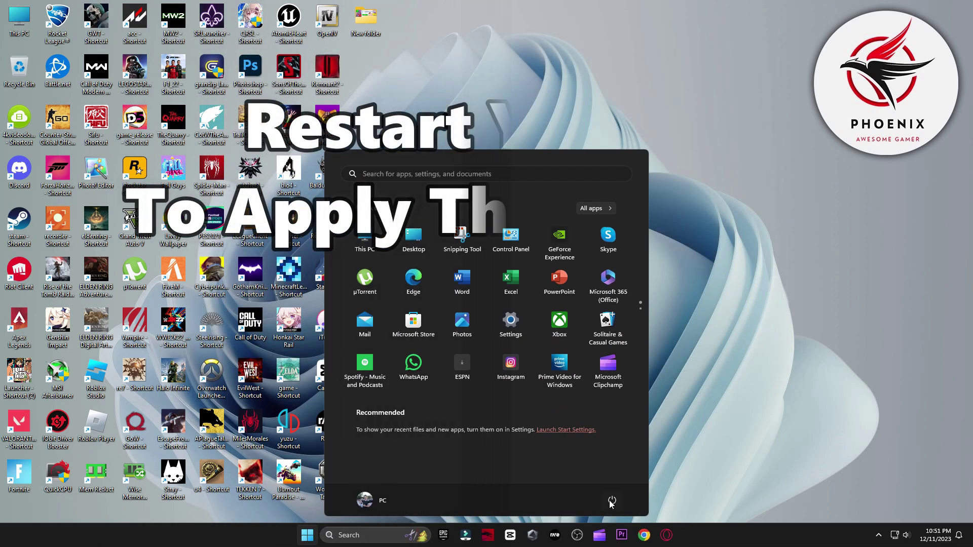
{"action": "left_click", "coordinate": [612, 500]}
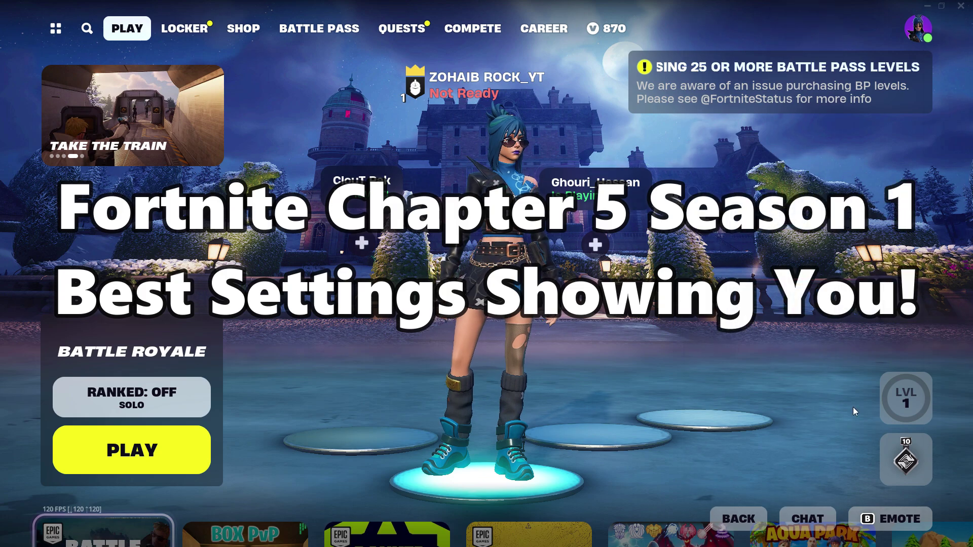
- Set Vsync Off, 360 FPS limit, Near view distance and Low textures, then start a match
{"action": "left_click", "coordinate": [916, 30]}
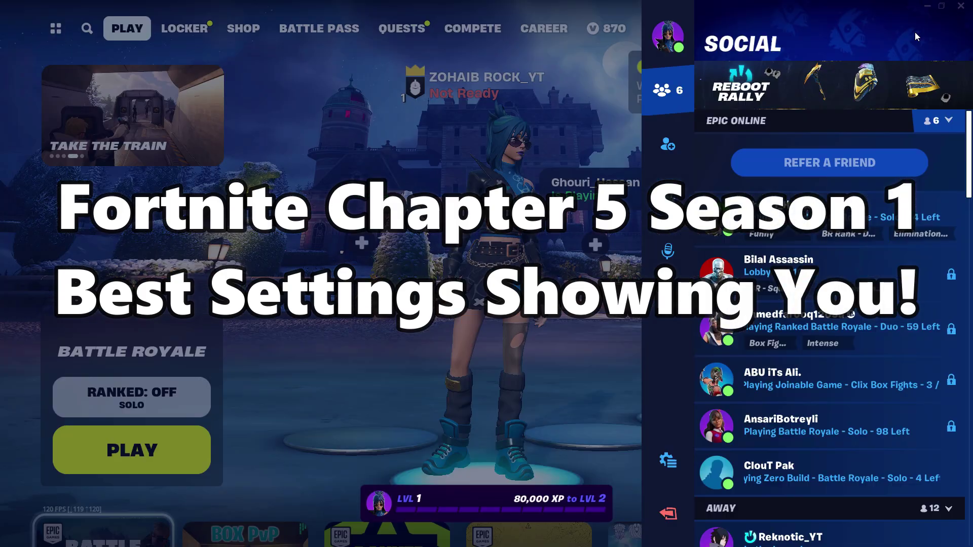
{"action": "left_click", "coordinate": [667, 462]}
{"action": "left_click", "coordinate": [754, 113]}
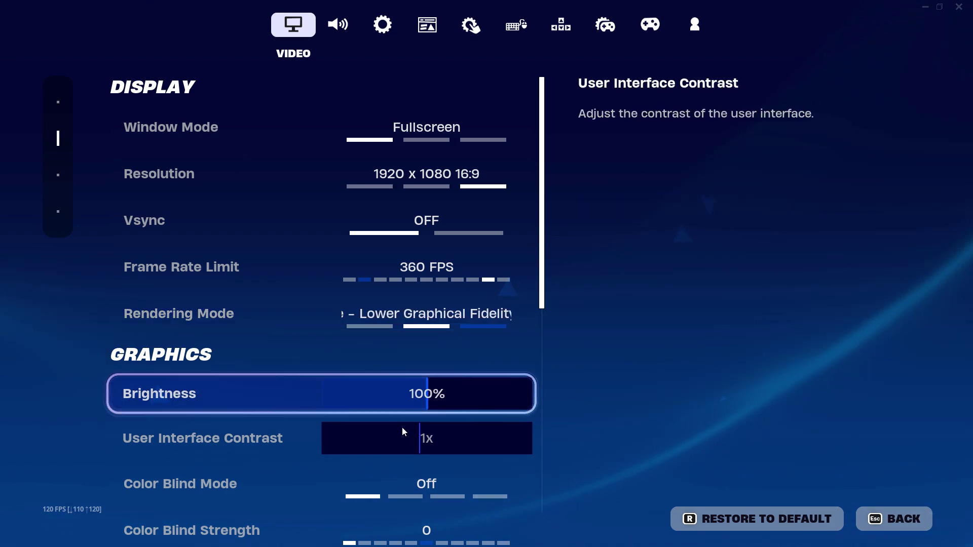
{"action": "scroll", "coordinate": [406, 436], "scroll_direction": "down", "scroll_amount": 3}
{"action": "scroll", "coordinate": [451, 424], "scroll_direction": "down", "scroll_amount": 2}
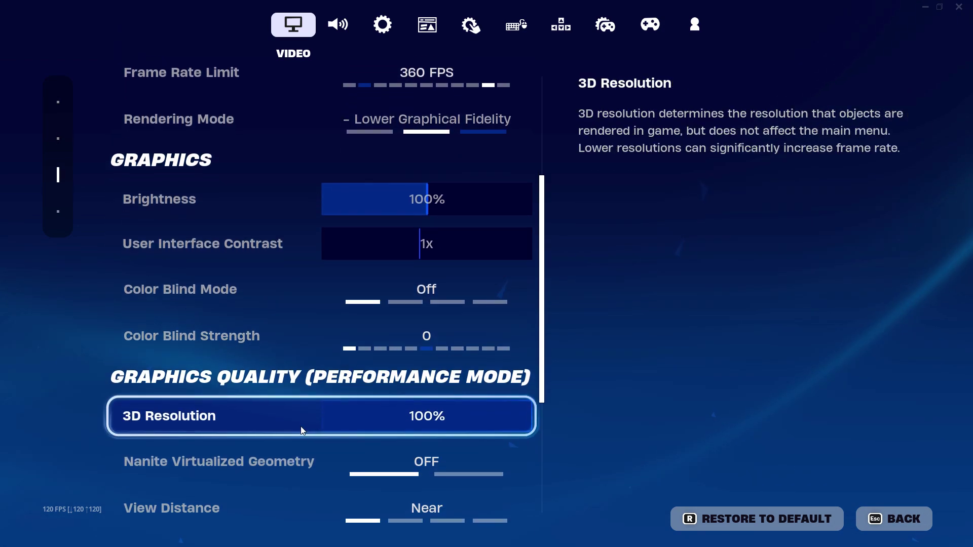
{"action": "scroll", "coordinate": [304, 422], "scroll_direction": "down", "scroll_amount": 1}
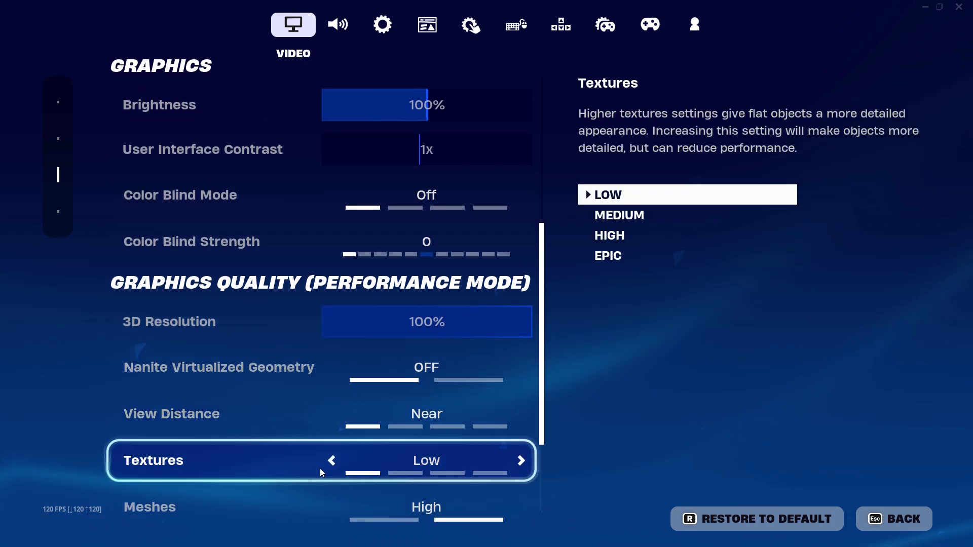
{"action": "scroll", "coordinate": [363, 483], "scroll_direction": "down", "scroll_amount": 1}
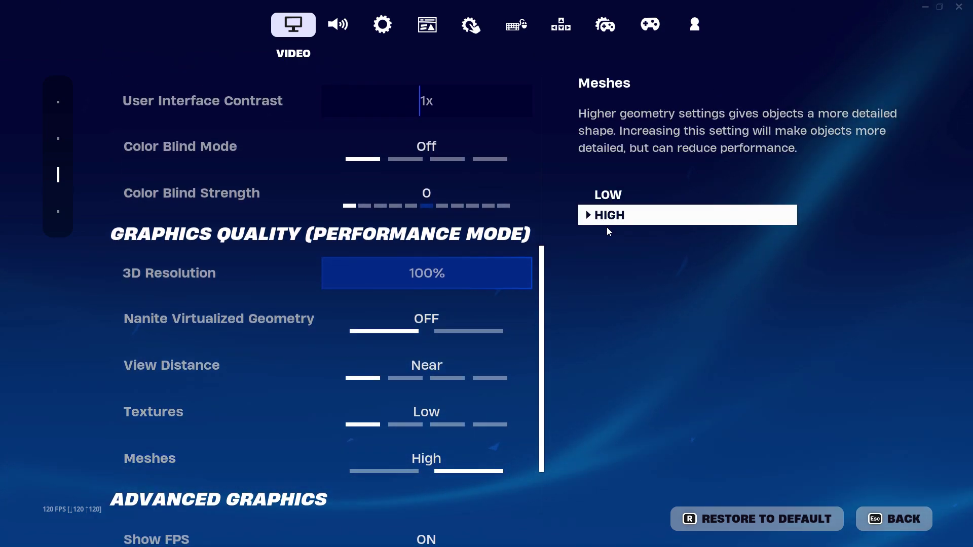
{"action": "scroll", "coordinate": [542, 355], "scroll_direction": "down", "scroll_amount": 2}
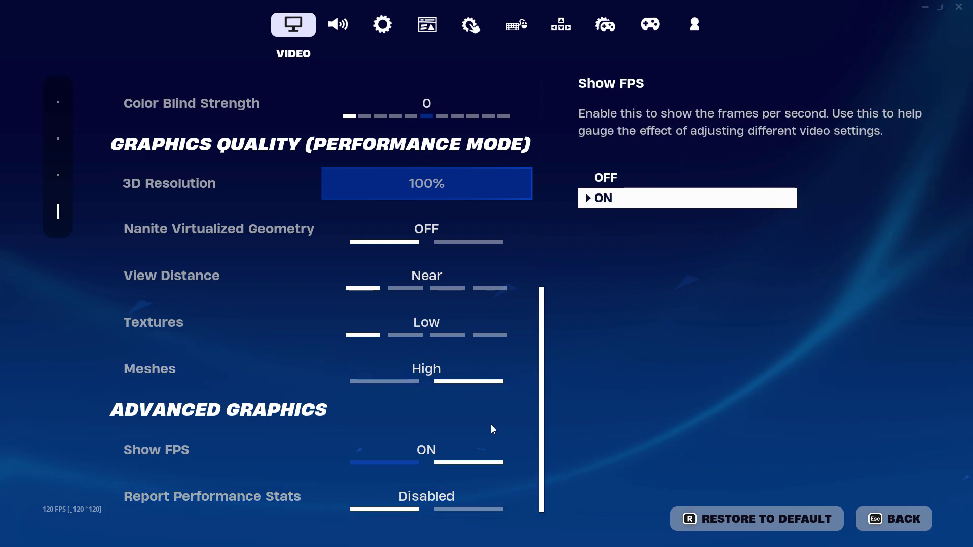
{"action": "left_click", "coordinate": [895, 519]}
{"action": "left_click", "coordinate": [159, 455]}
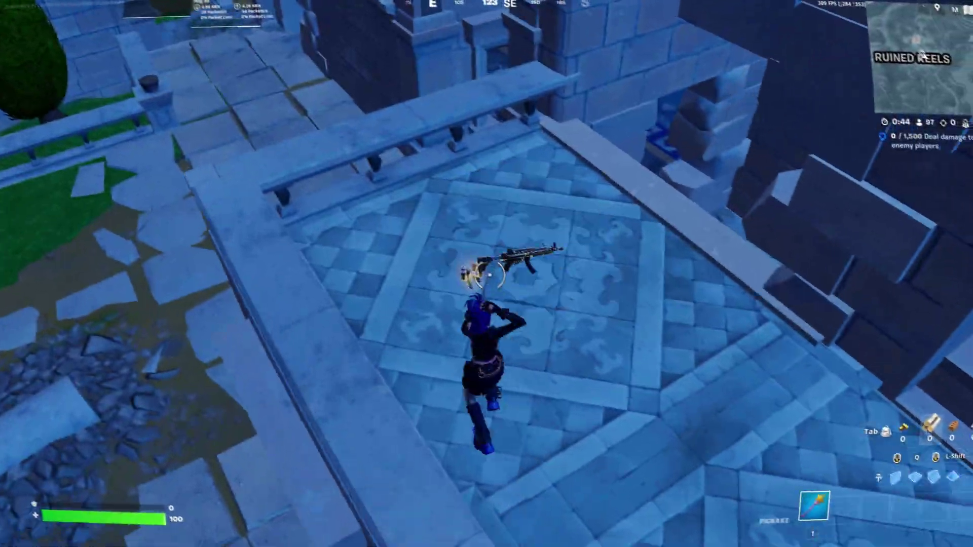
- Pick up the floor weapon, ammo and rifle, then run to the glowing chest
{"action": "key", "text": "e"}
{"action": "key", "text": "w"}
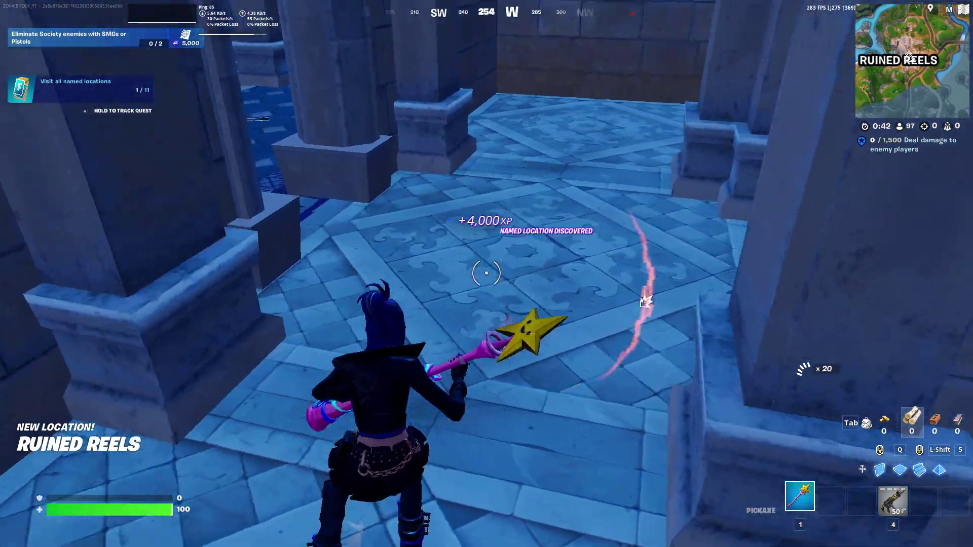
{"action": "key", "text": "w"}
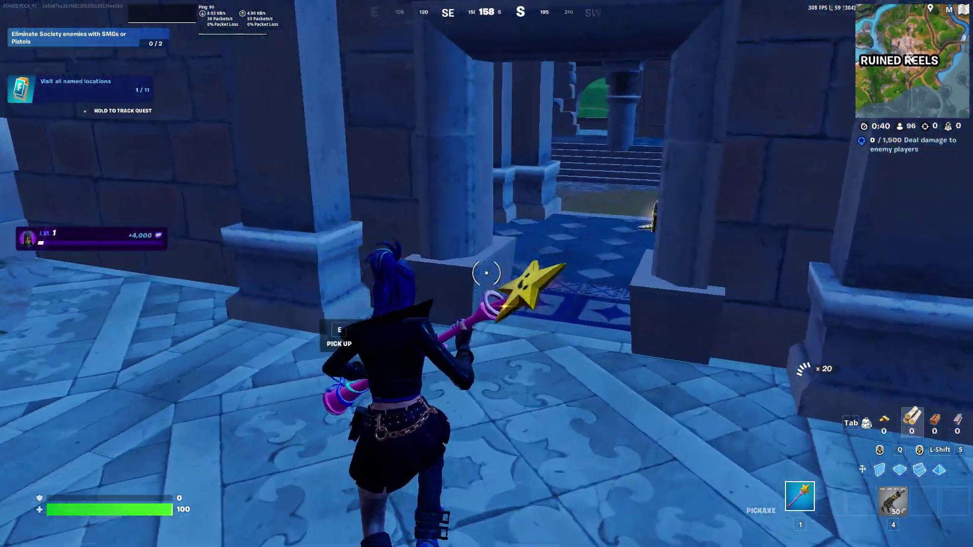
{"action": "key", "text": "w"}
{"action": "key", "text": "e"}
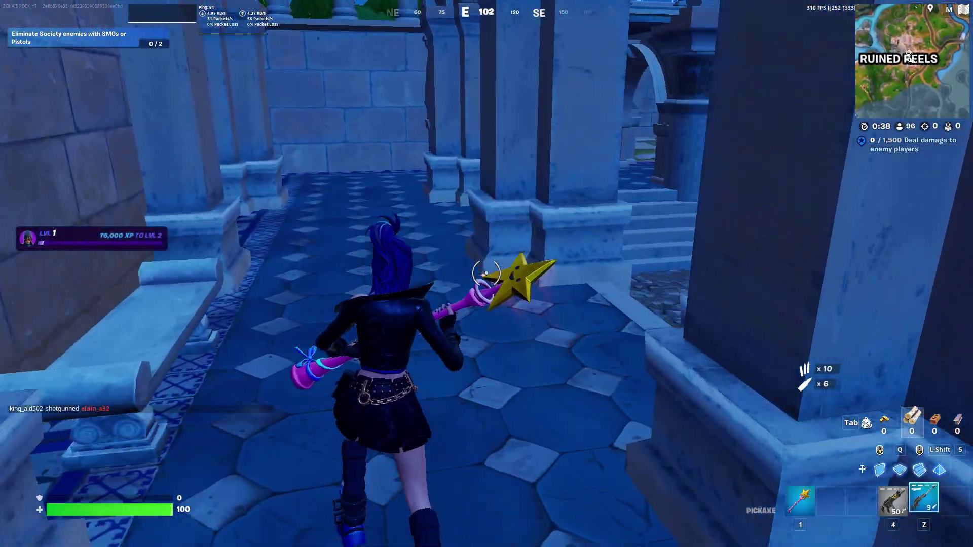
{"action": "key", "text": "w"}
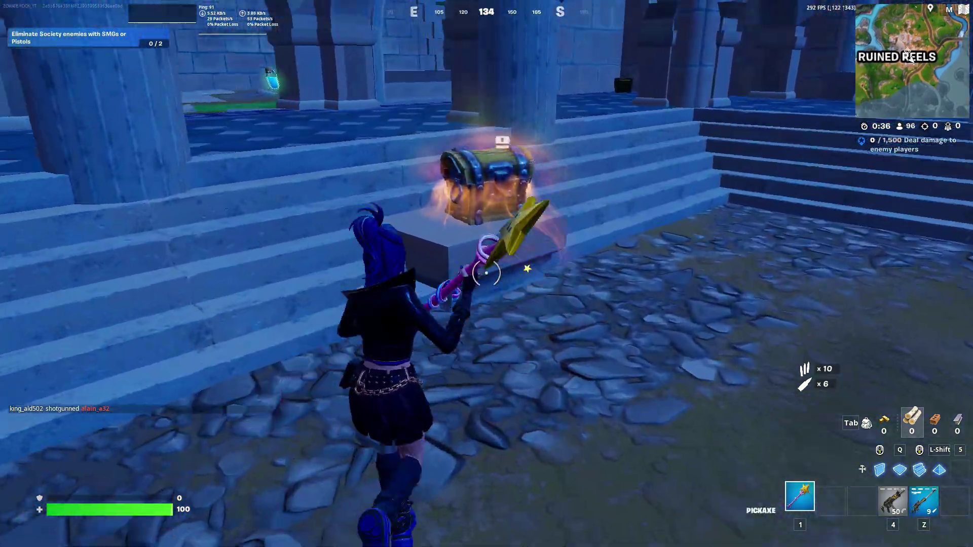
{"action": "key", "text": "w"}
- Harvest bricks, open the chest, and collect its weapons and gold
{"action": "left_click", "coordinate": [486, 273]}
{"action": "left_click", "coordinate": [486, 273]}
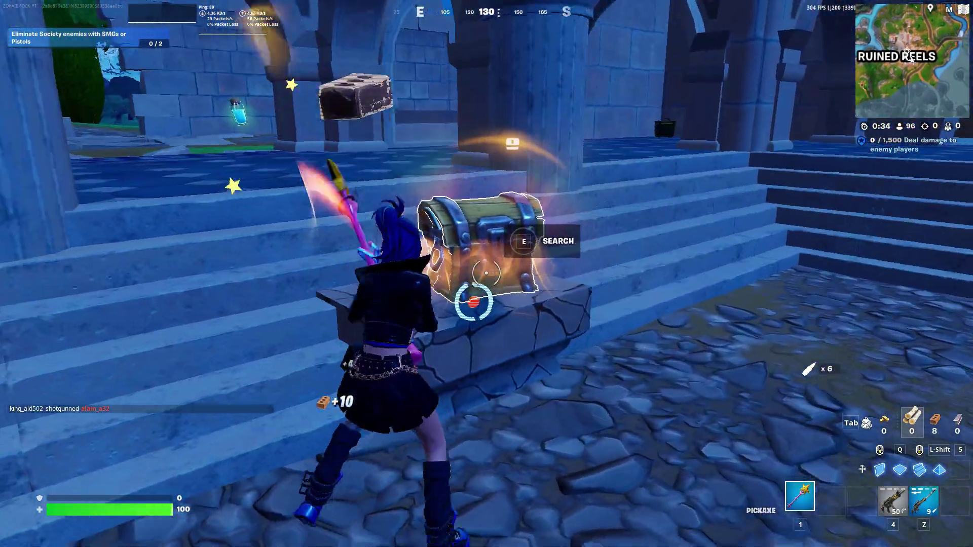
{"action": "key", "text": "e"}
{"action": "key", "text": "e"}
{"action": "key", "text": "e"}
{"action": "key", "text": "w"}
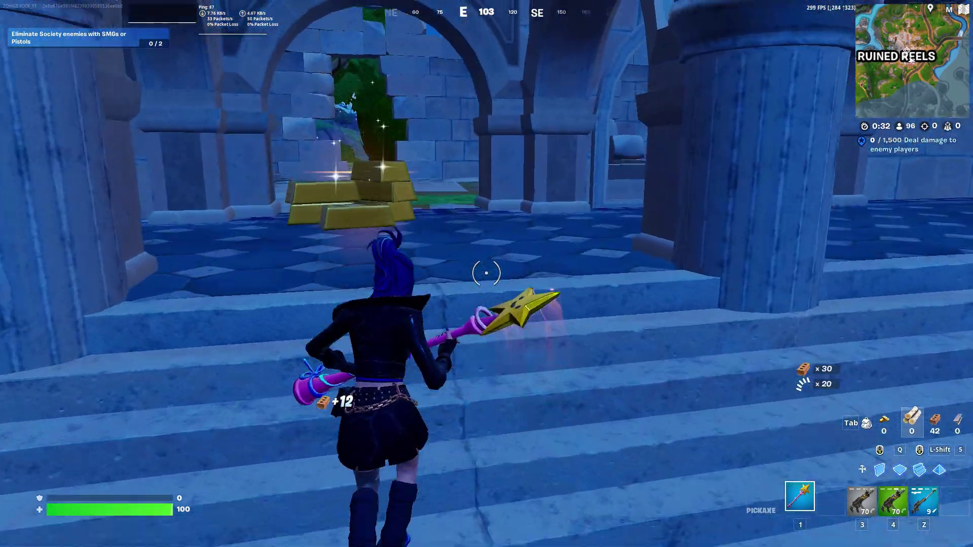
{"action": "key", "text": "w"}
- Equip the sniper, switch to shield potions, and drink one while crouching
{"action": "key", "text": "z"}
{"action": "key", "text": "x"}
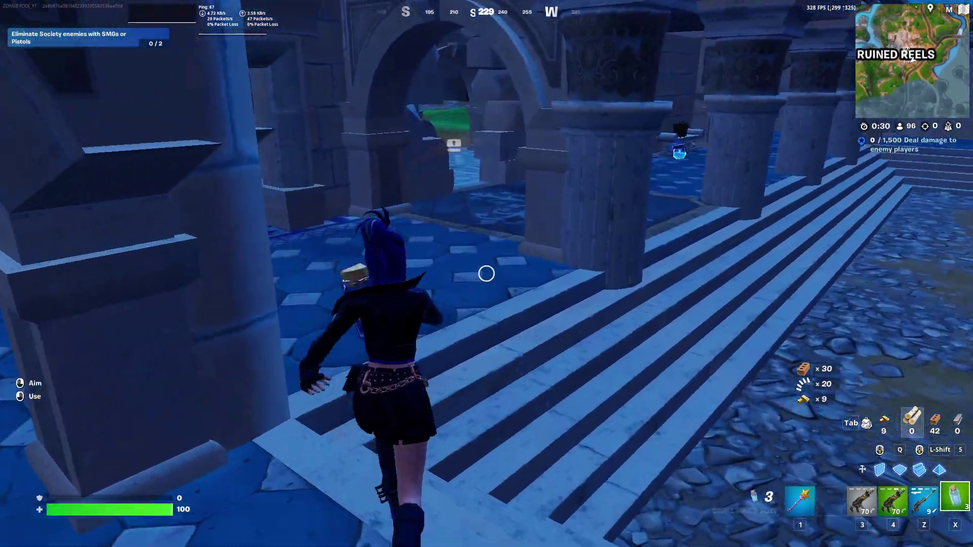
{"action": "key", "text": "w"}
{"action": "key", "text": "ctrl"}
{"action": "left_click", "coordinate": [486, 273]}
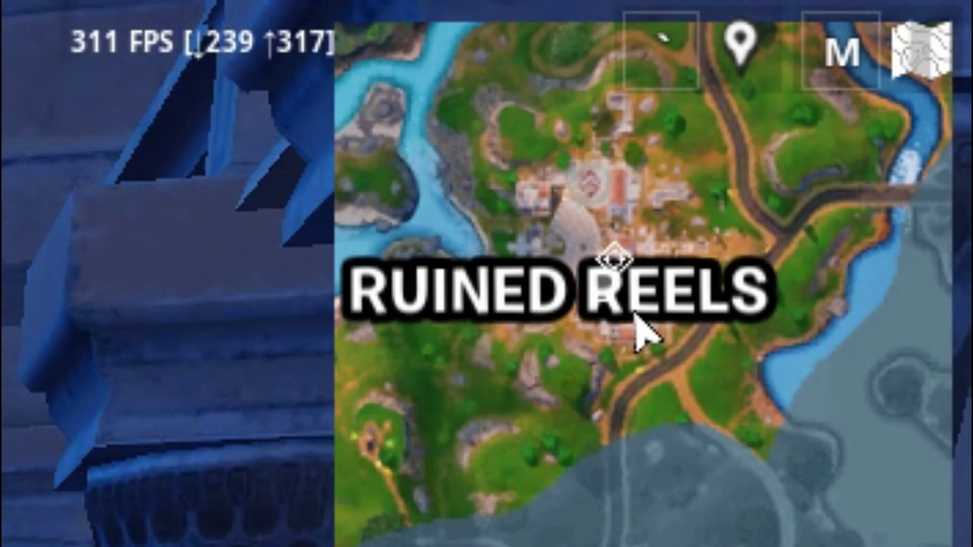
- Move west, check position on the full map, then swing the pickaxe at the wall
{"action": "key", "text": "w"}
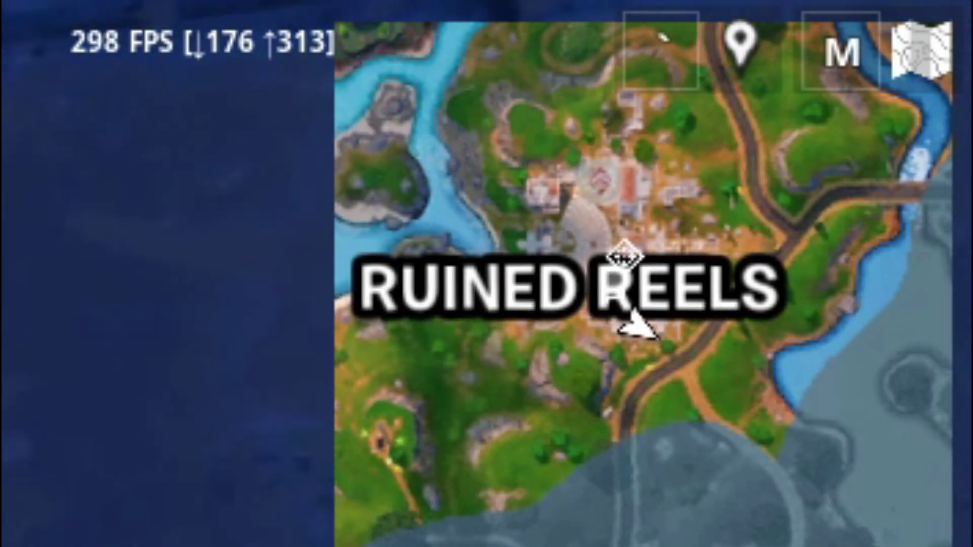
{"action": "key", "text": "Tab"}
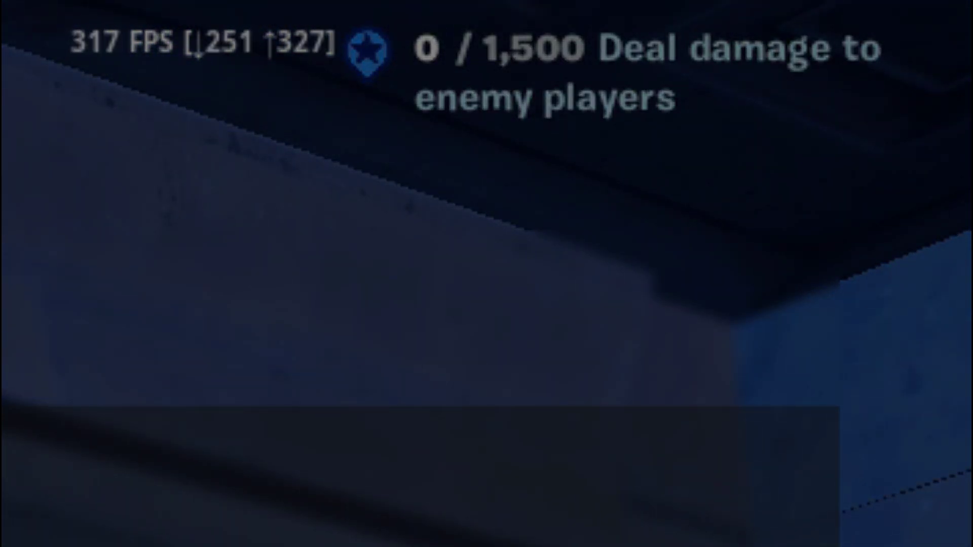
{"action": "key", "text": "m"}
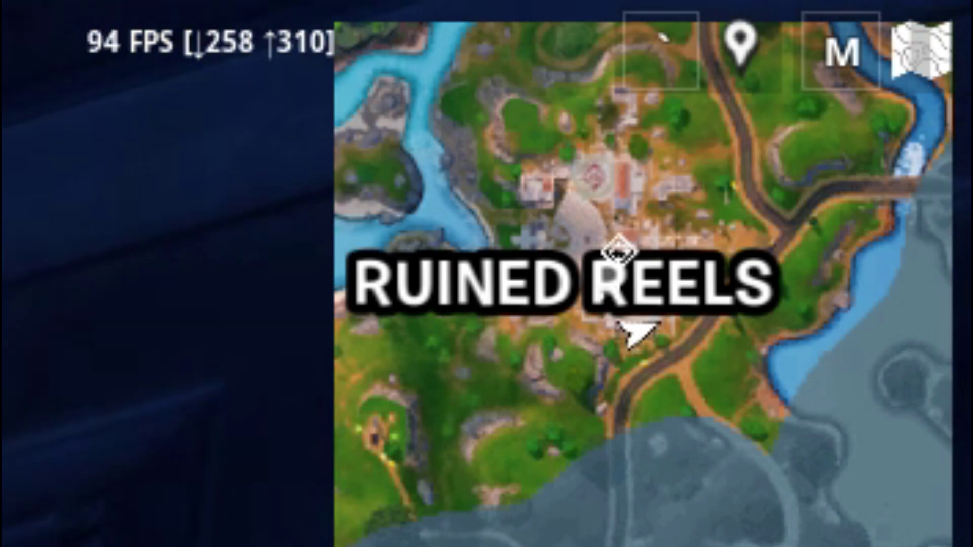
{"action": "key", "text": "m"}
{"action": "key", "text": "1"}
{"action": "left_click", "coordinate": [486, 274]}
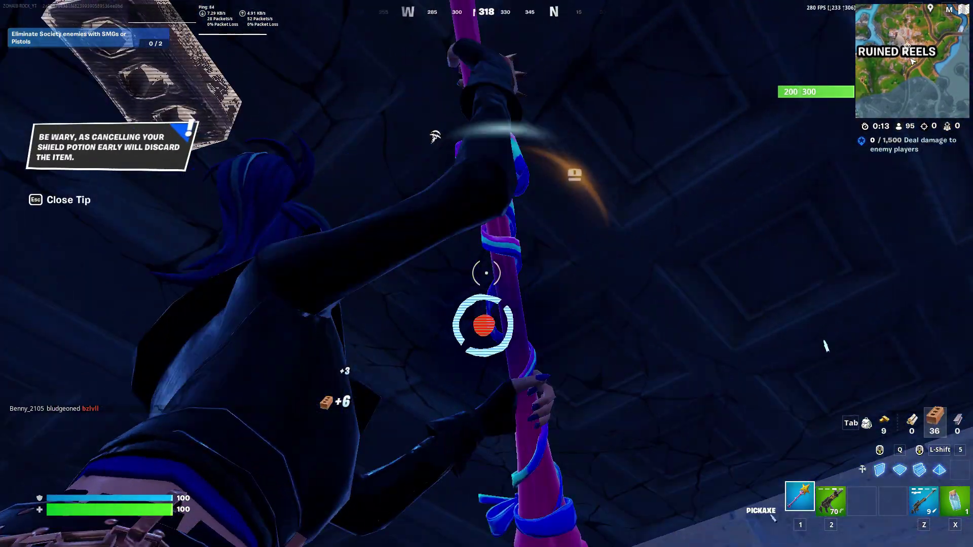
- Harvest bricks, climb onto the roof, open the rooftop chest and take the Ranger Pistol
{"action": "left_click", "coordinate": [486, 273]}
{"action": "left_click", "coordinate": [487, 274]}
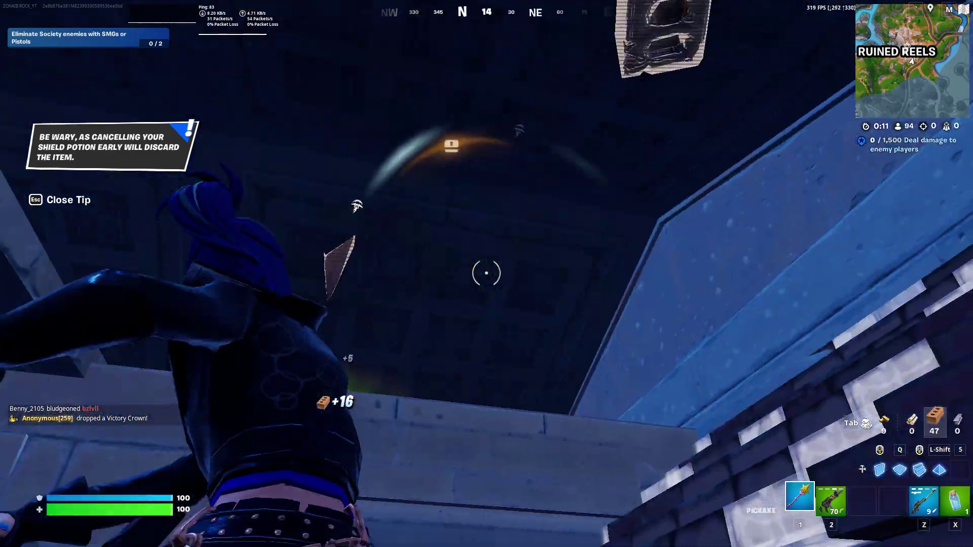
{"action": "key", "text": "w"}
{"action": "key", "text": "space"}
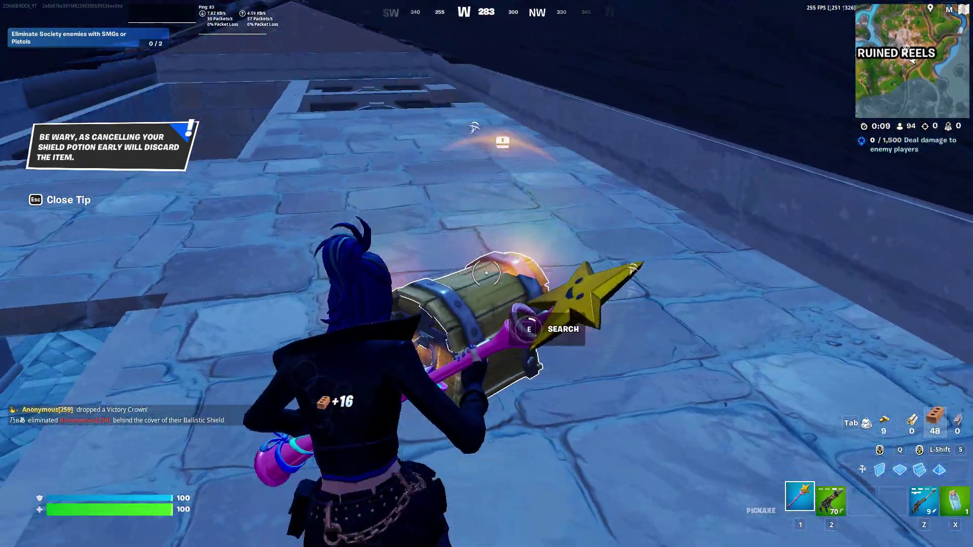
{"action": "key", "text": "e"}
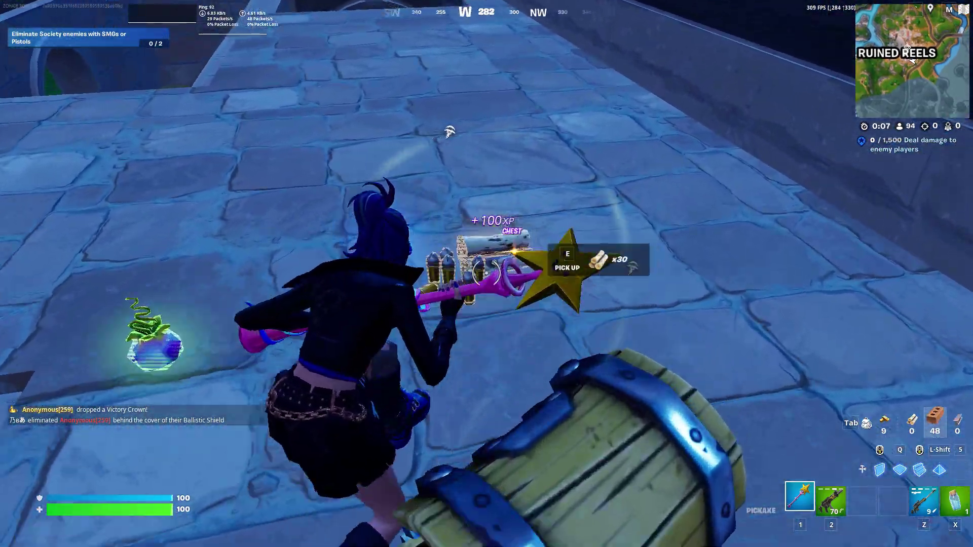
{"action": "key", "text": "w"}
{"action": "key", "text": "e"}
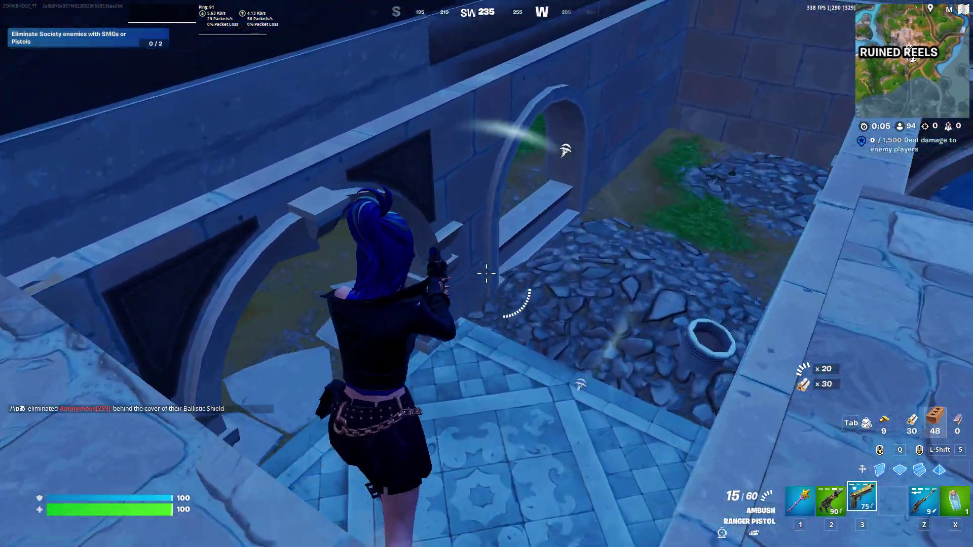
- Mantle onto the tiled roof and eliminate an enemy with the scoped Reaper Sniper Rifle
{"action": "key", "text": "w"}
{"action": "key", "text": "z"}
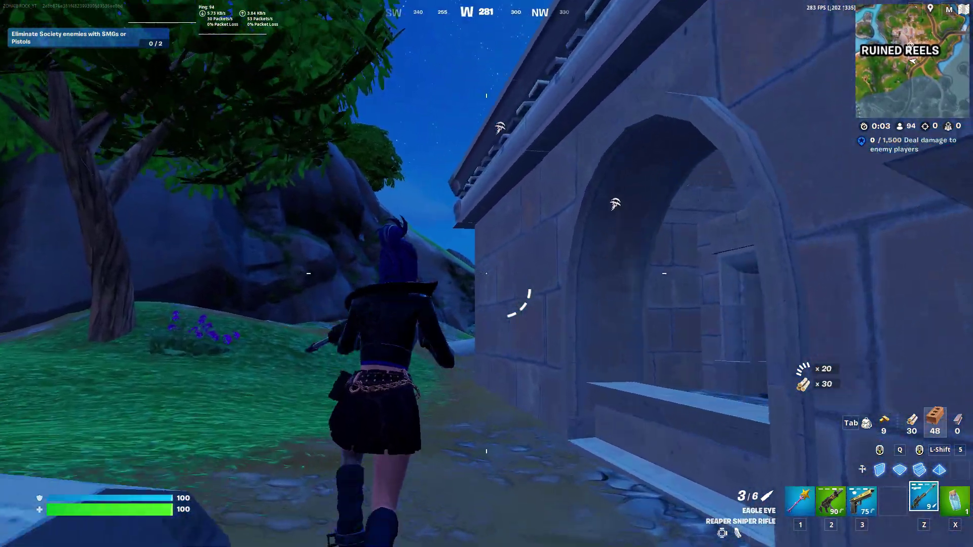
{"action": "key", "text": "w"}
{"action": "key", "text": "space"}
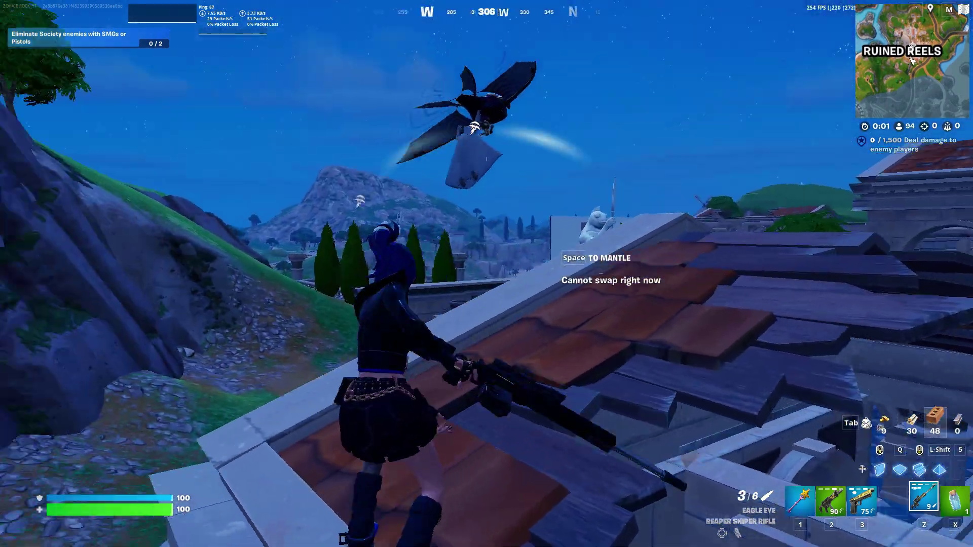
{"action": "right_click", "coordinate": [487, 274]}
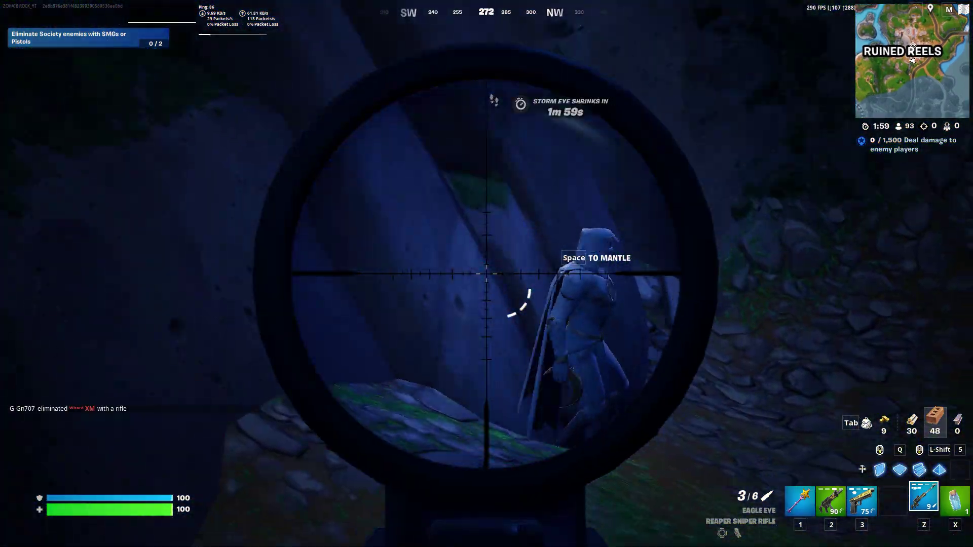
{"action": "left_click", "coordinate": [487, 274]}
{"action": "key", "text": "w"}
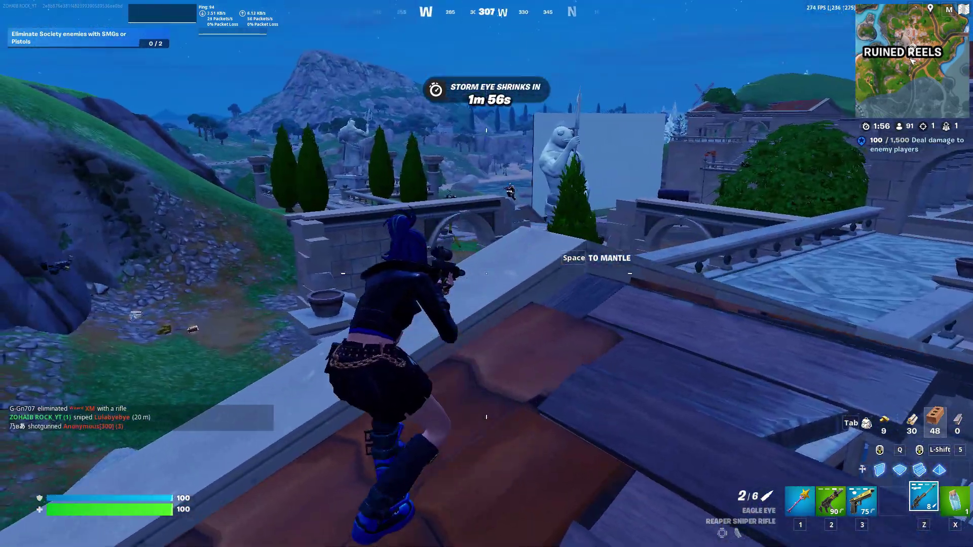
{"action": "right_click", "coordinate": [487, 273]}
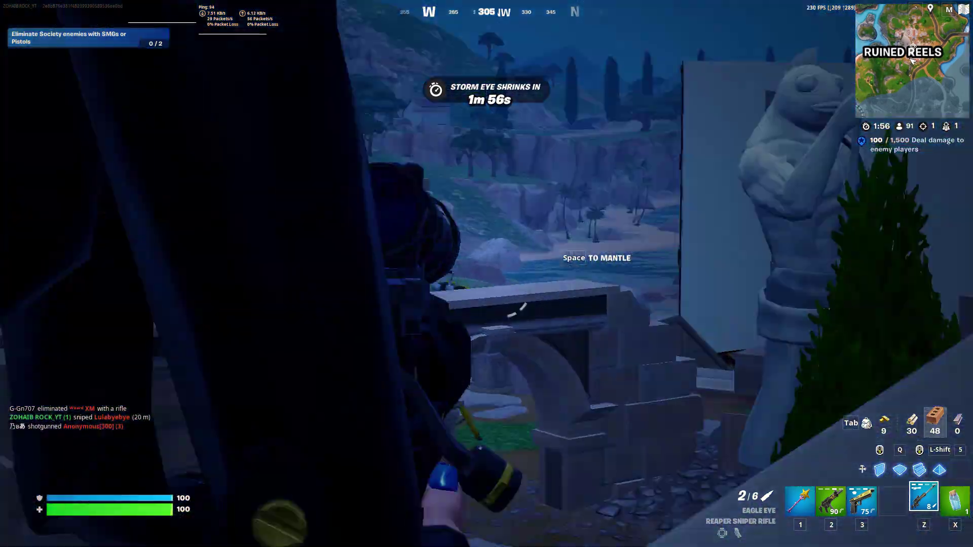
{"action": "right_click", "coordinate": [487, 274]}
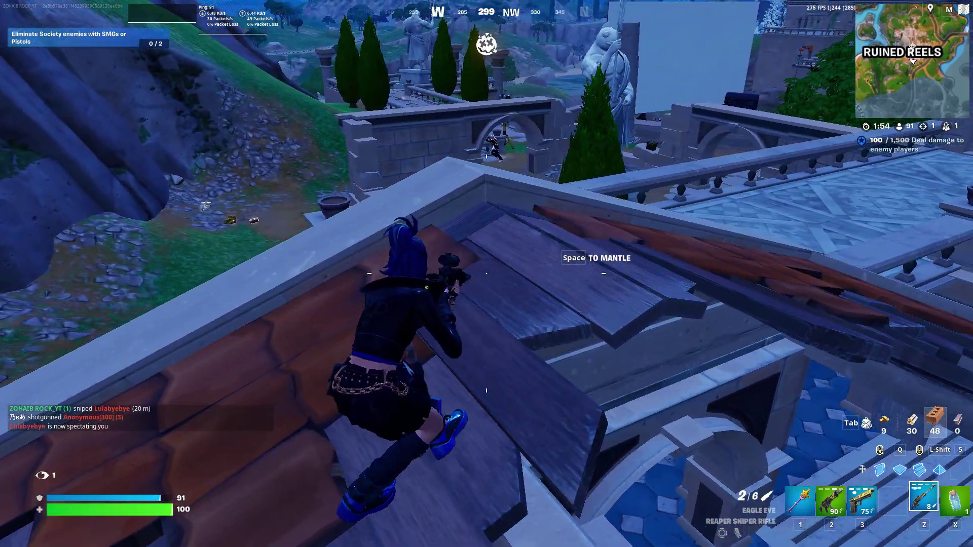